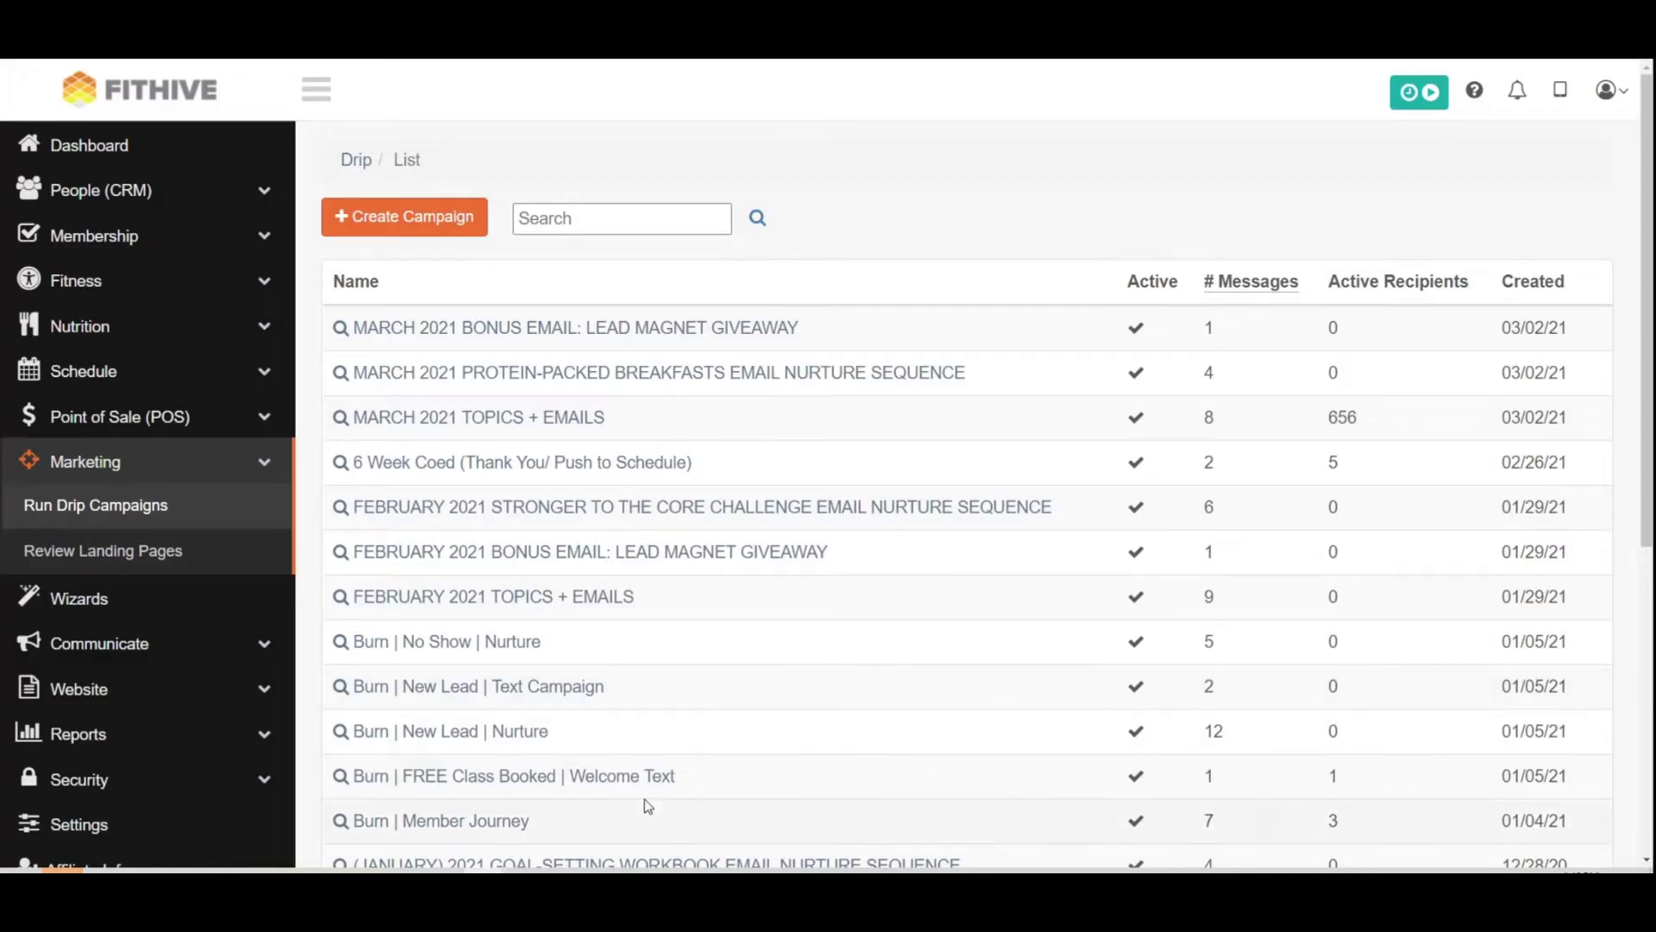
Step: Scroll down through the drip campaign list
{"action": "scroll", "coordinate": [738, 661], "scroll_direction": "down", "scroll_amount": 2}
{"action": "scroll", "coordinate": [737, 661], "scroll_direction": "down", "scroll_amount": 1}
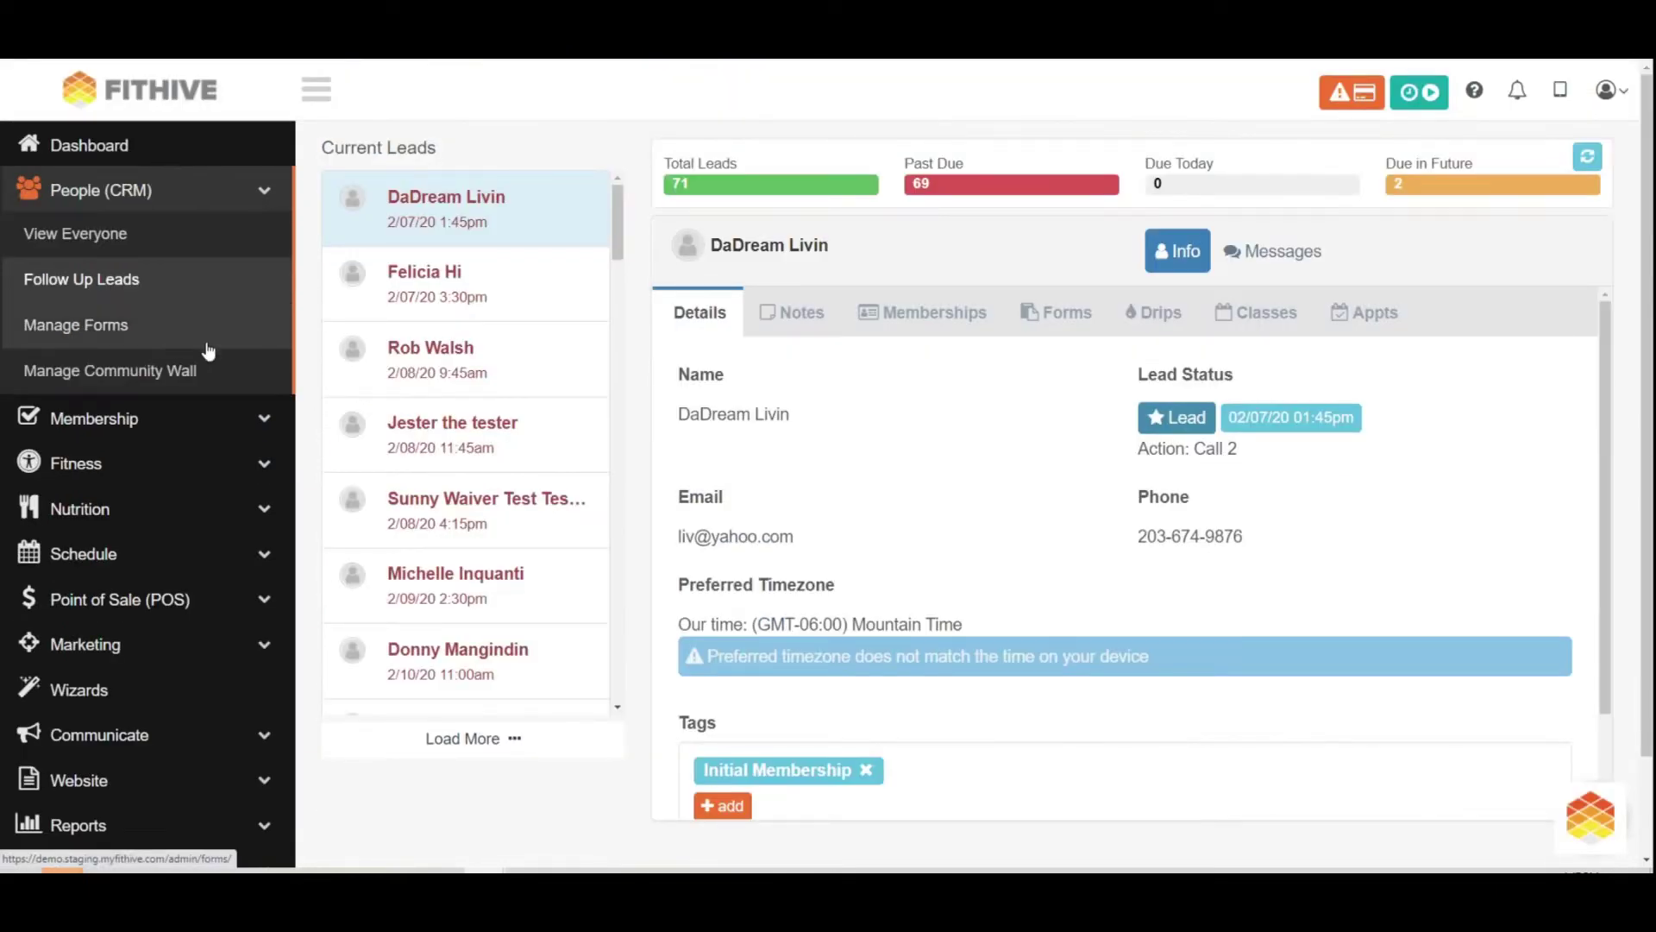
Step: Log the top lead's result as LVM 1 and reschedule the follow-up to 10 February, keeping Call 2
{"action": "left_click", "coordinate": [470, 222]}
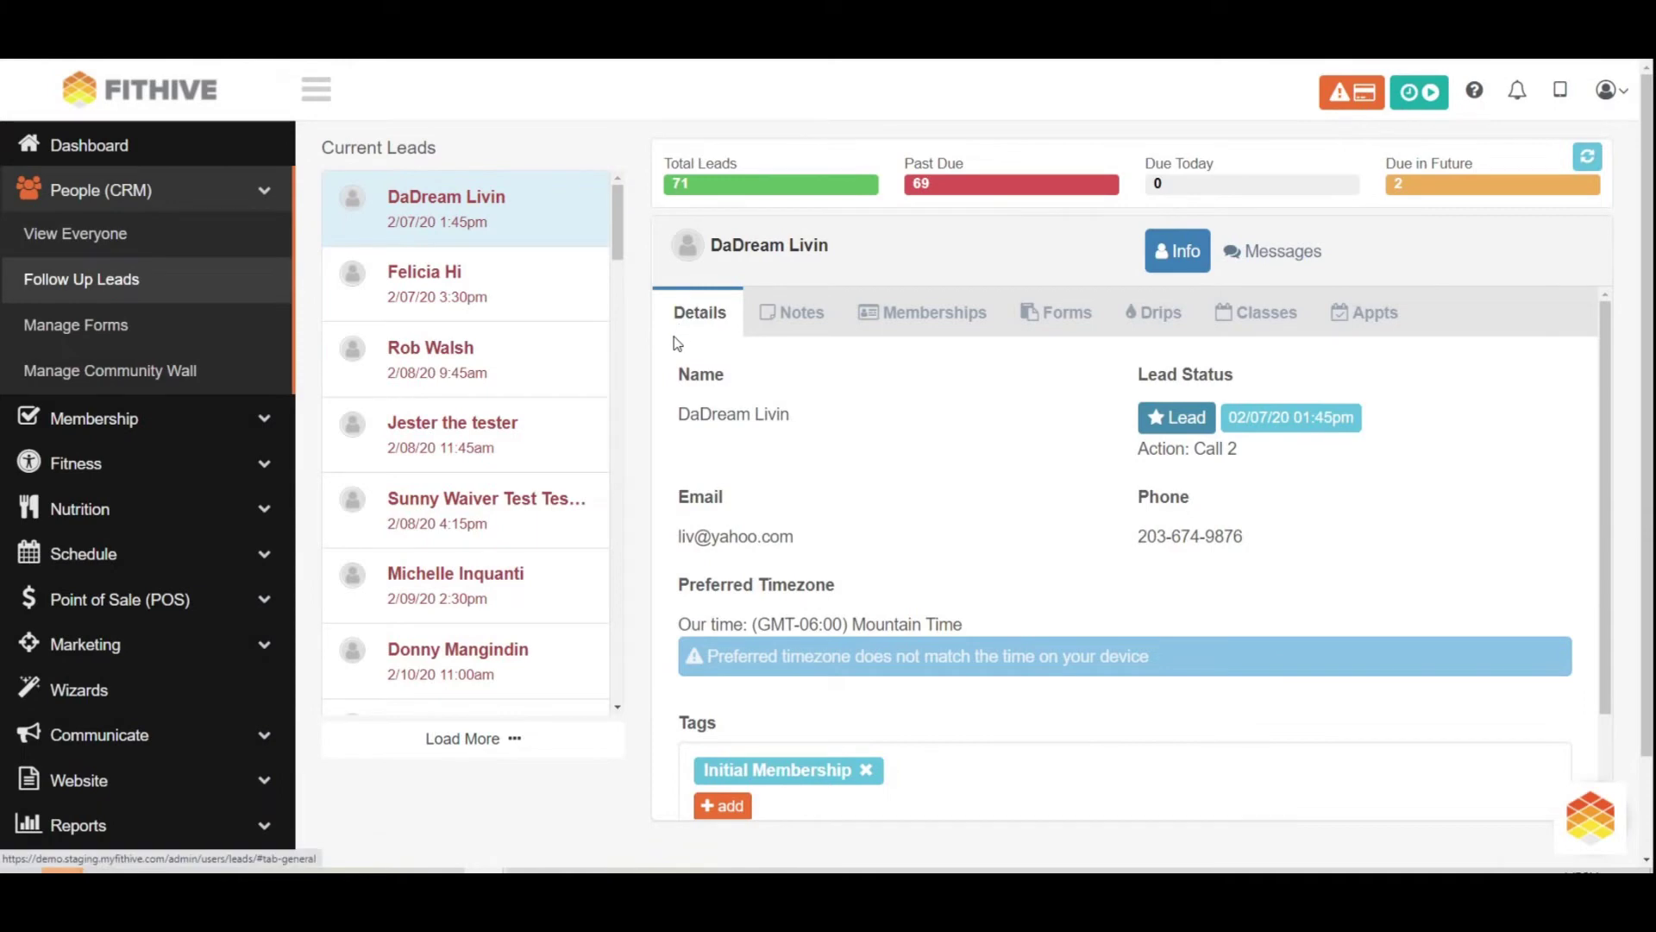
{"action": "left_click", "coordinate": [1287, 423]}
{"action": "left_click", "coordinate": [611, 371]}
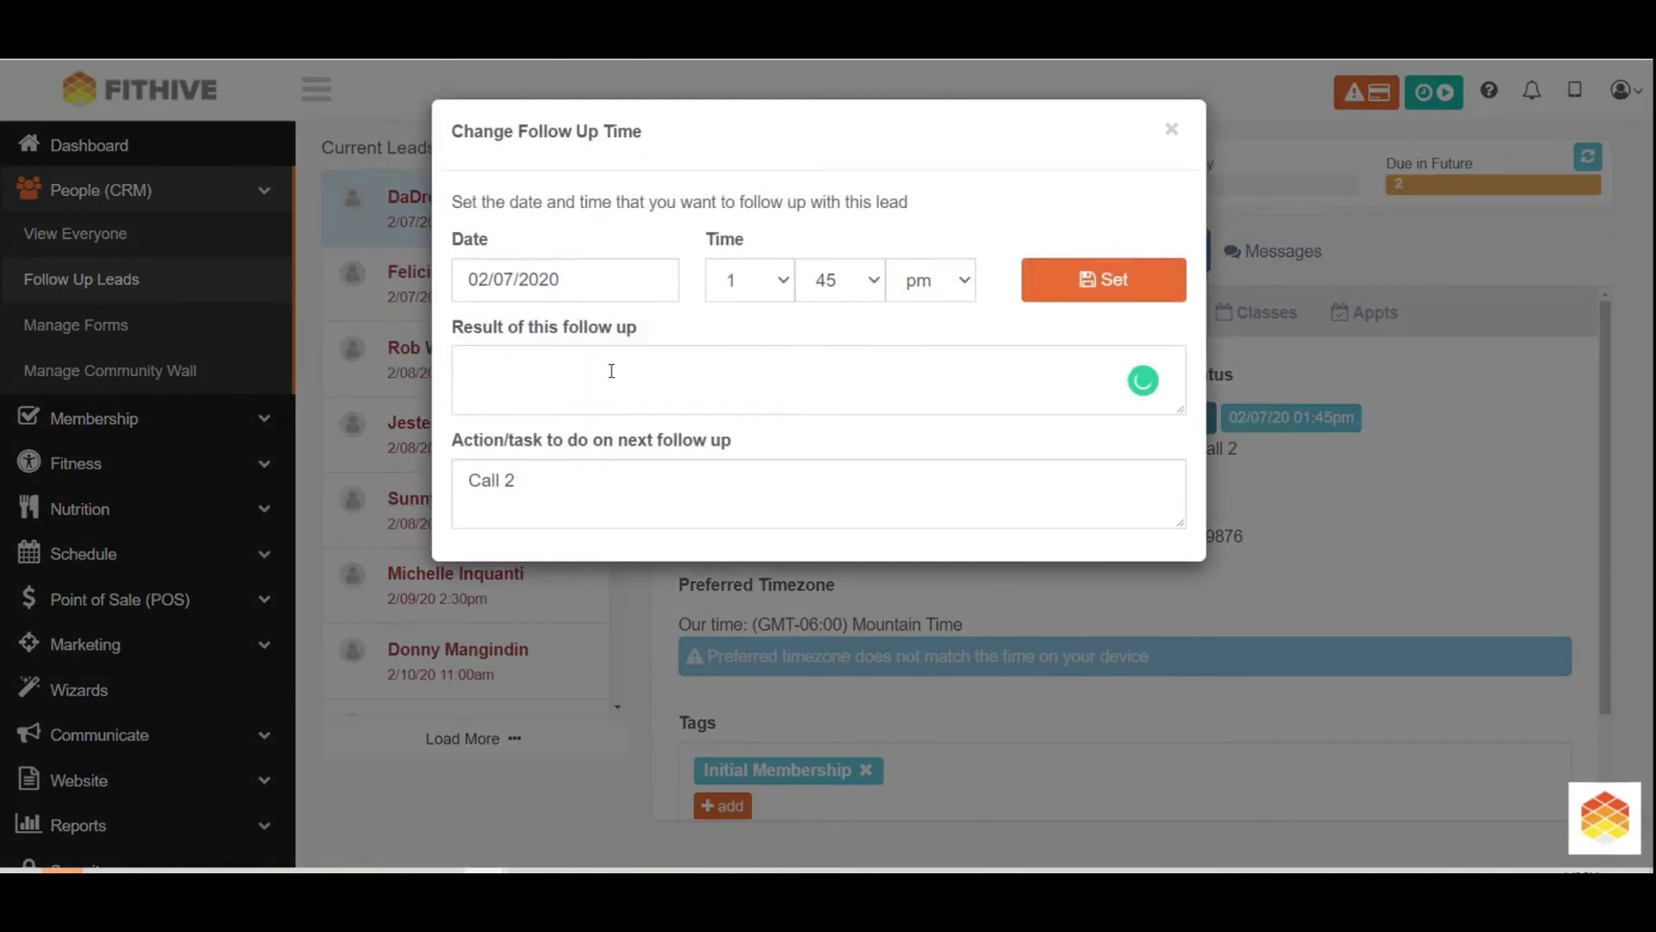
{"action": "type", "text": "LVM 1"}
{"action": "key", "text": "Tab"}
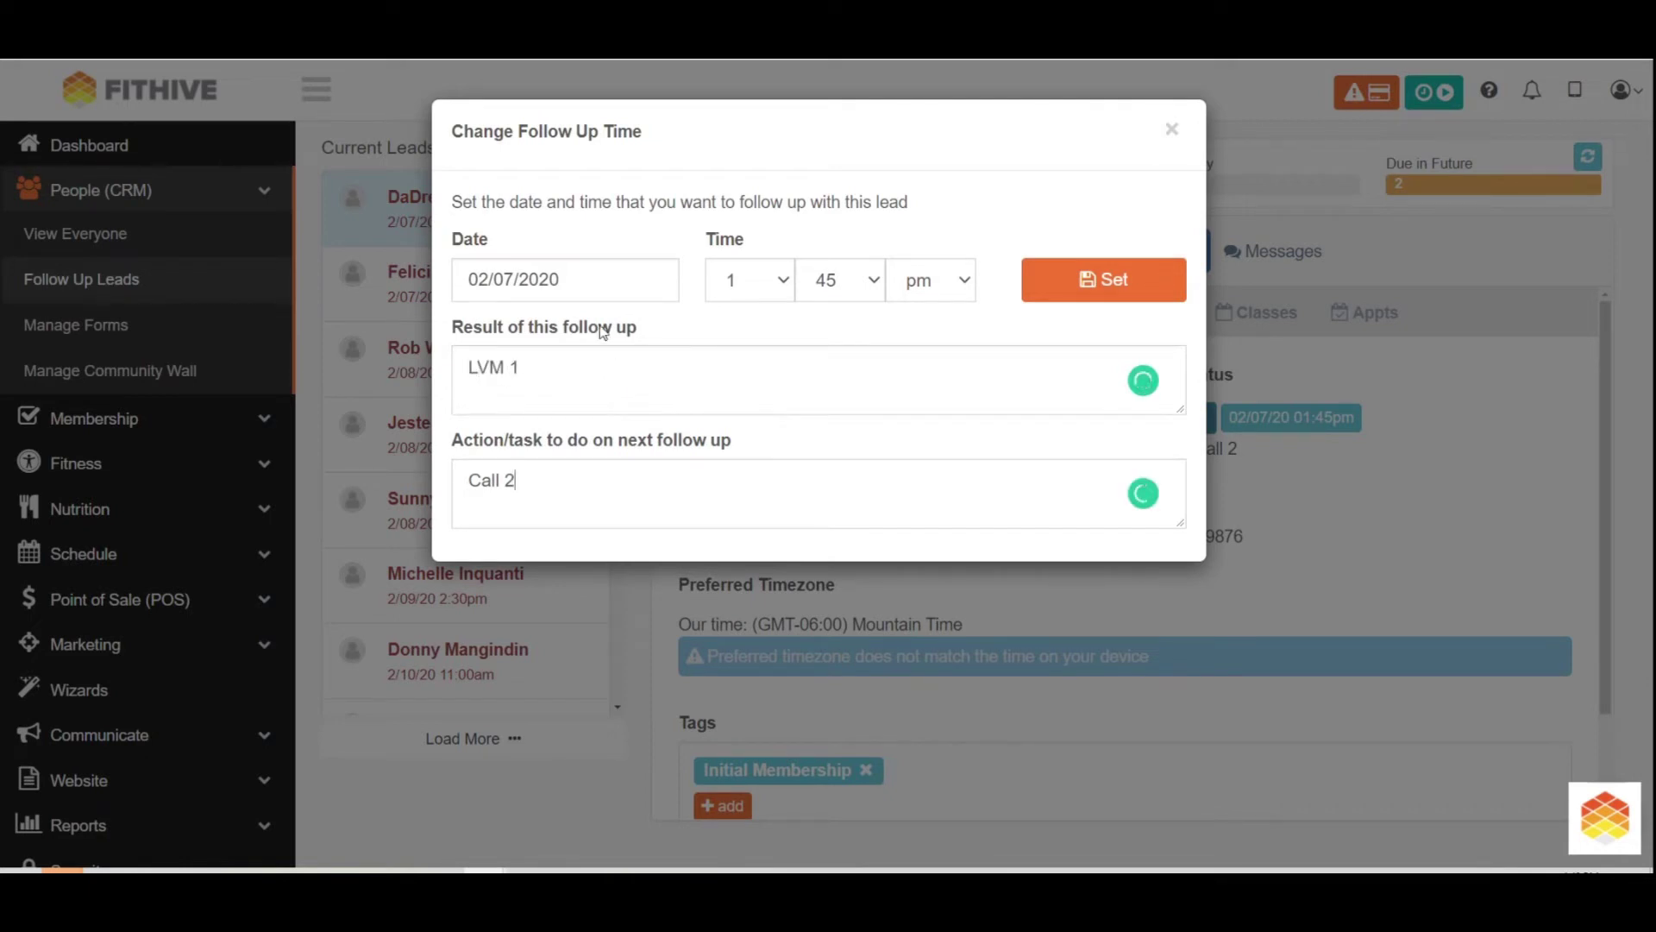
{"action": "left_click", "coordinate": [590, 293]}
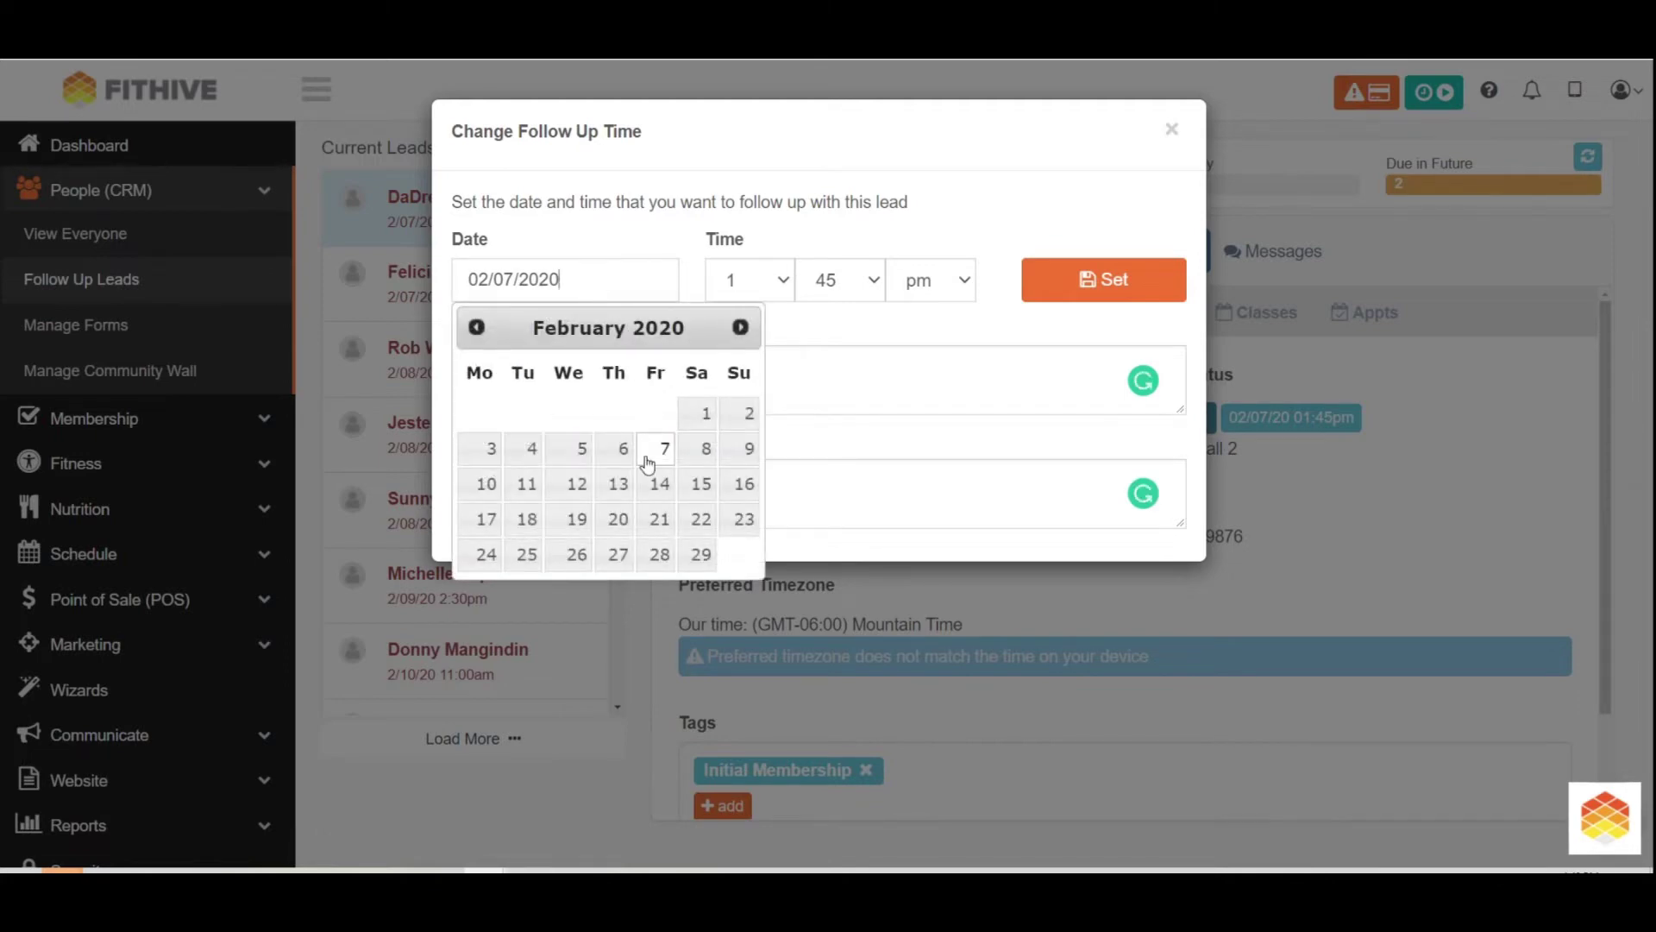
{"action": "left_click", "coordinate": [484, 498]}
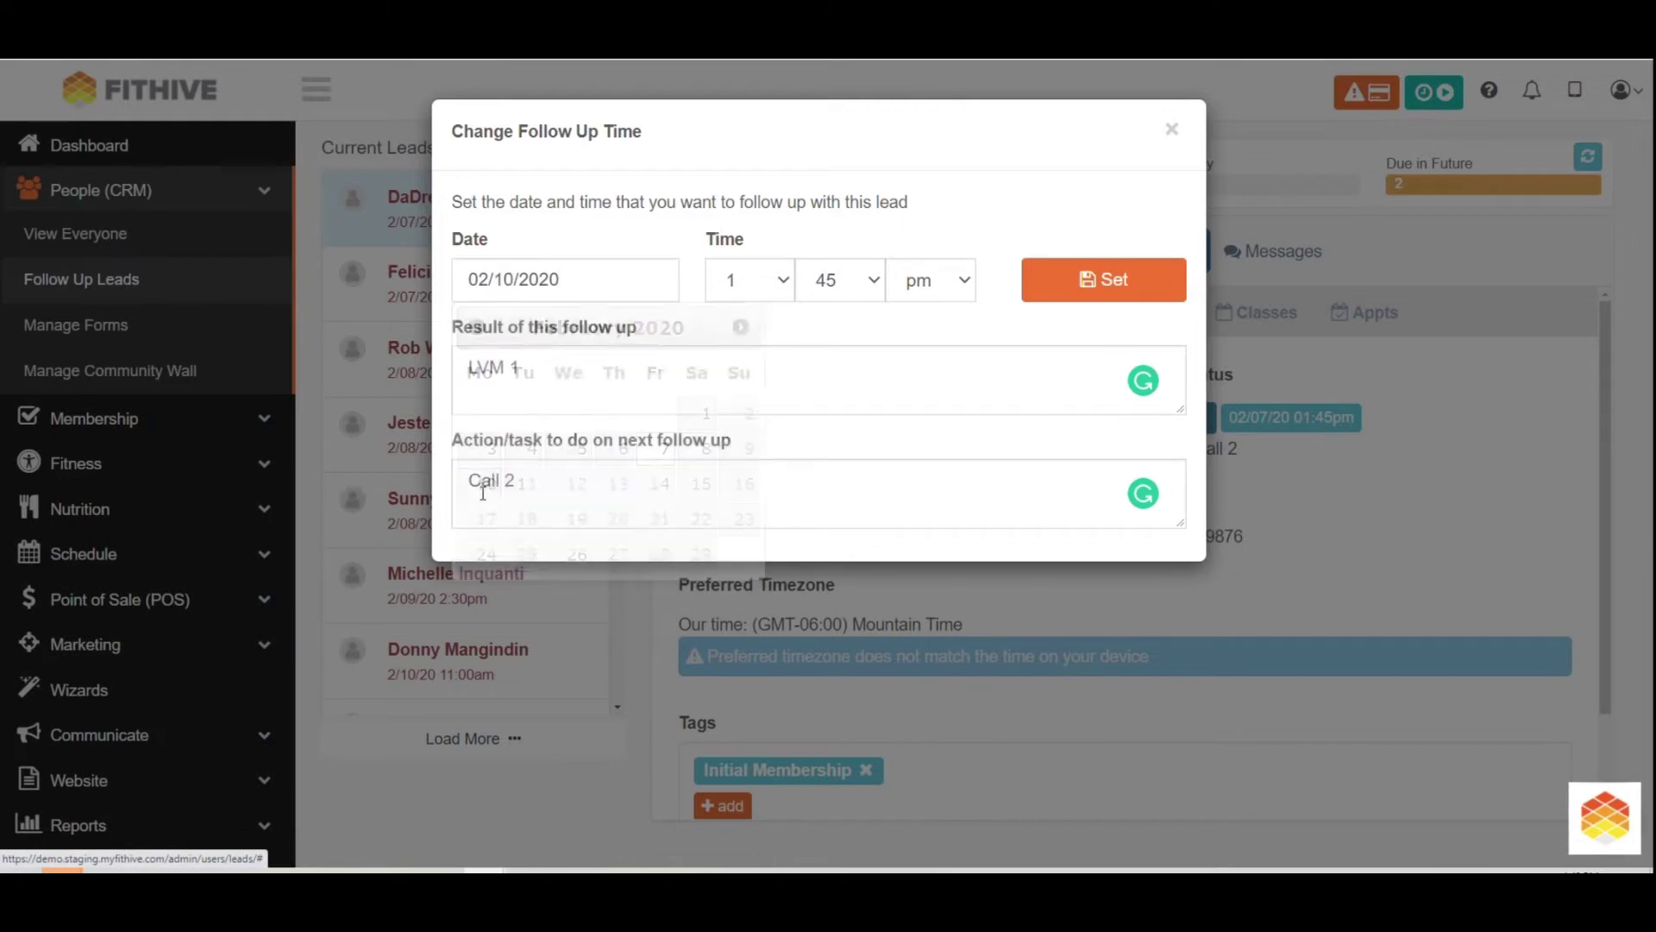
{"action": "left_click", "coordinate": [1103, 281]}
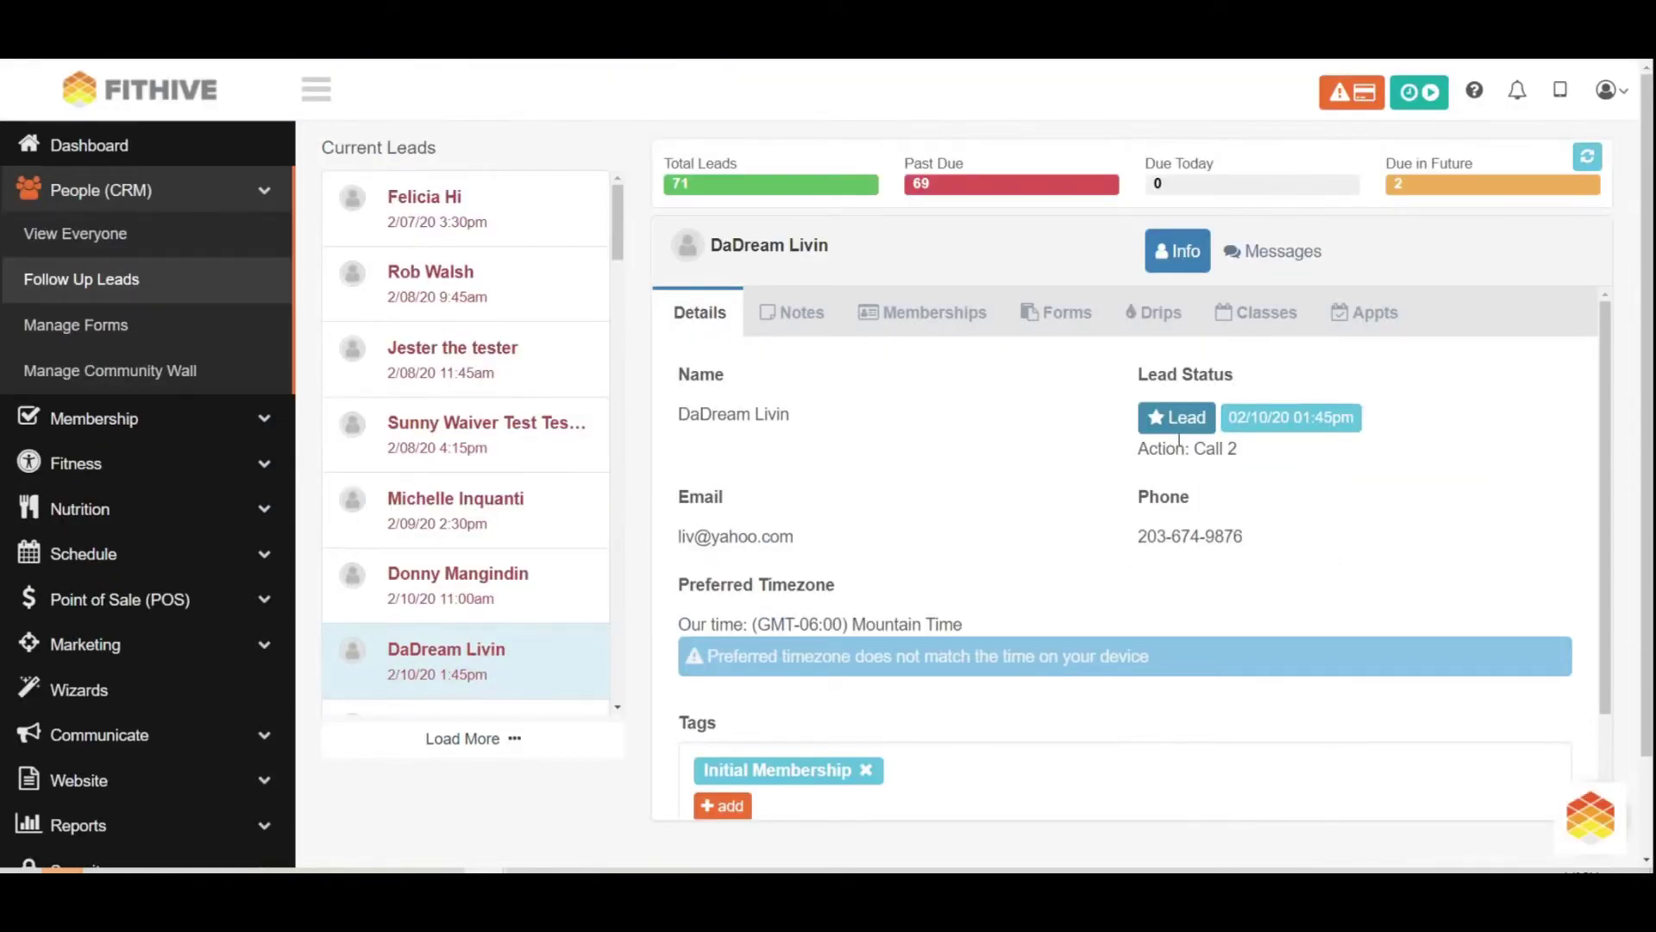
Step: Log LVM 2 with next action Call 3 and move the follow-up to 13 February
{"action": "left_click", "coordinate": [1321, 426]}
{"action": "left_click", "coordinate": [545, 385]}
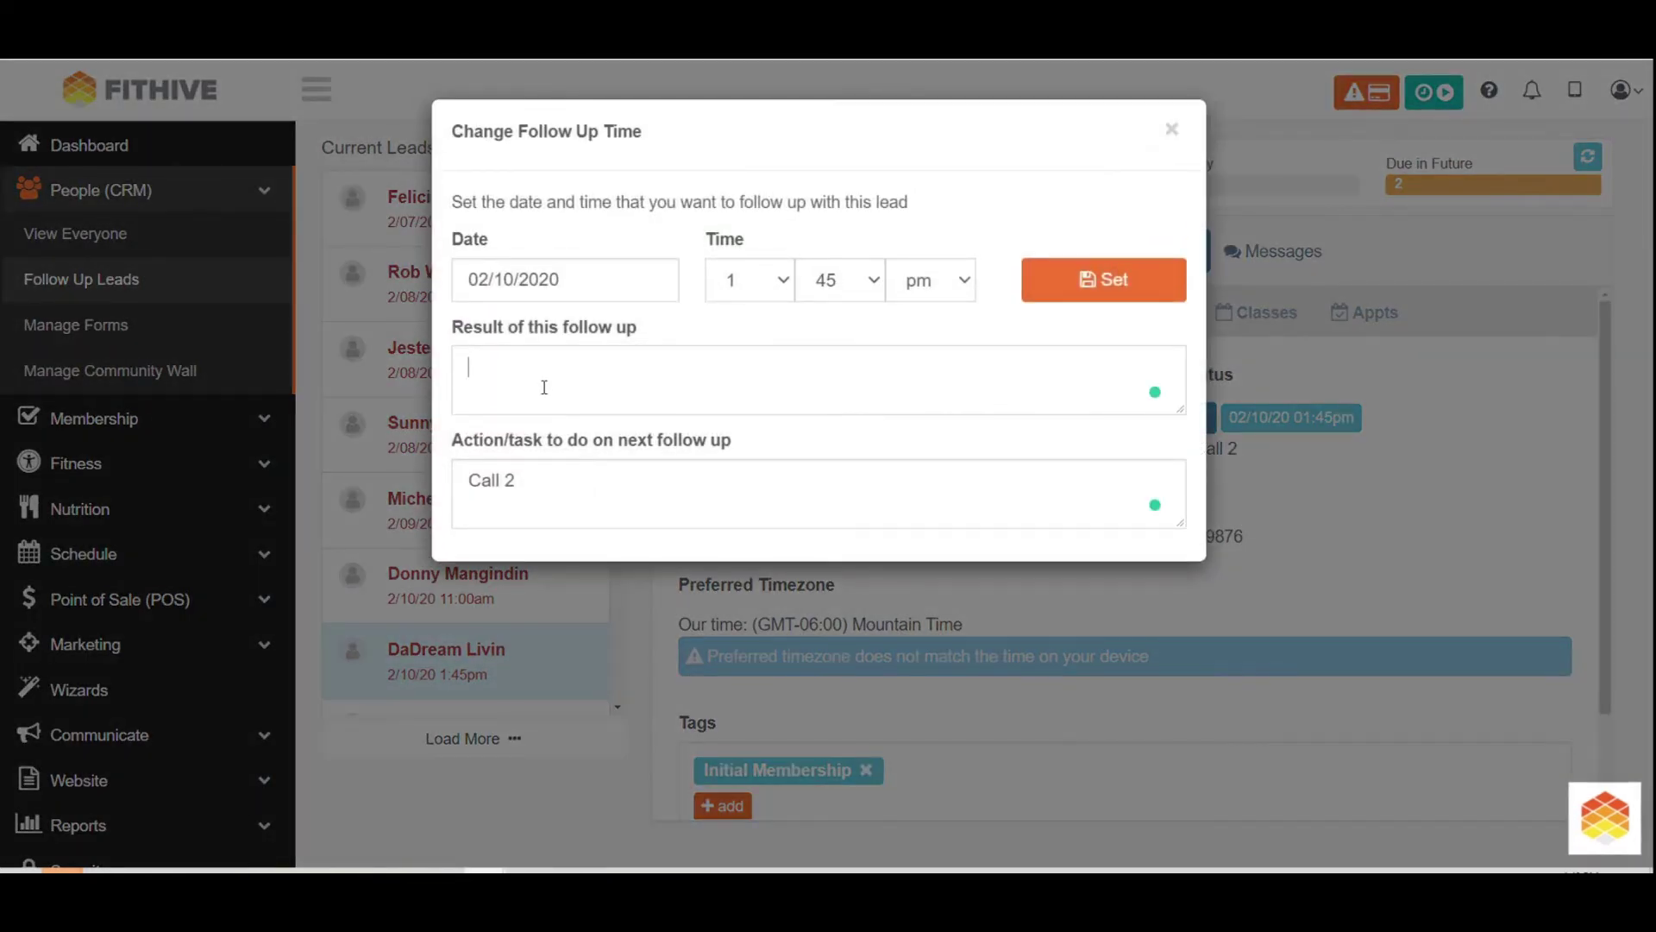
{"action": "type", "text": "LVM2"}
{"action": "key", "text": "BackSpace"}
{"action": "type", "text": "2"}
{"action": "key", "text": "Tab"}
{"action": "key", "text": "BackSpace"}
{"action": "type", "text": "3"}
{"action": "left_click", "coordinate": [590, 275]}
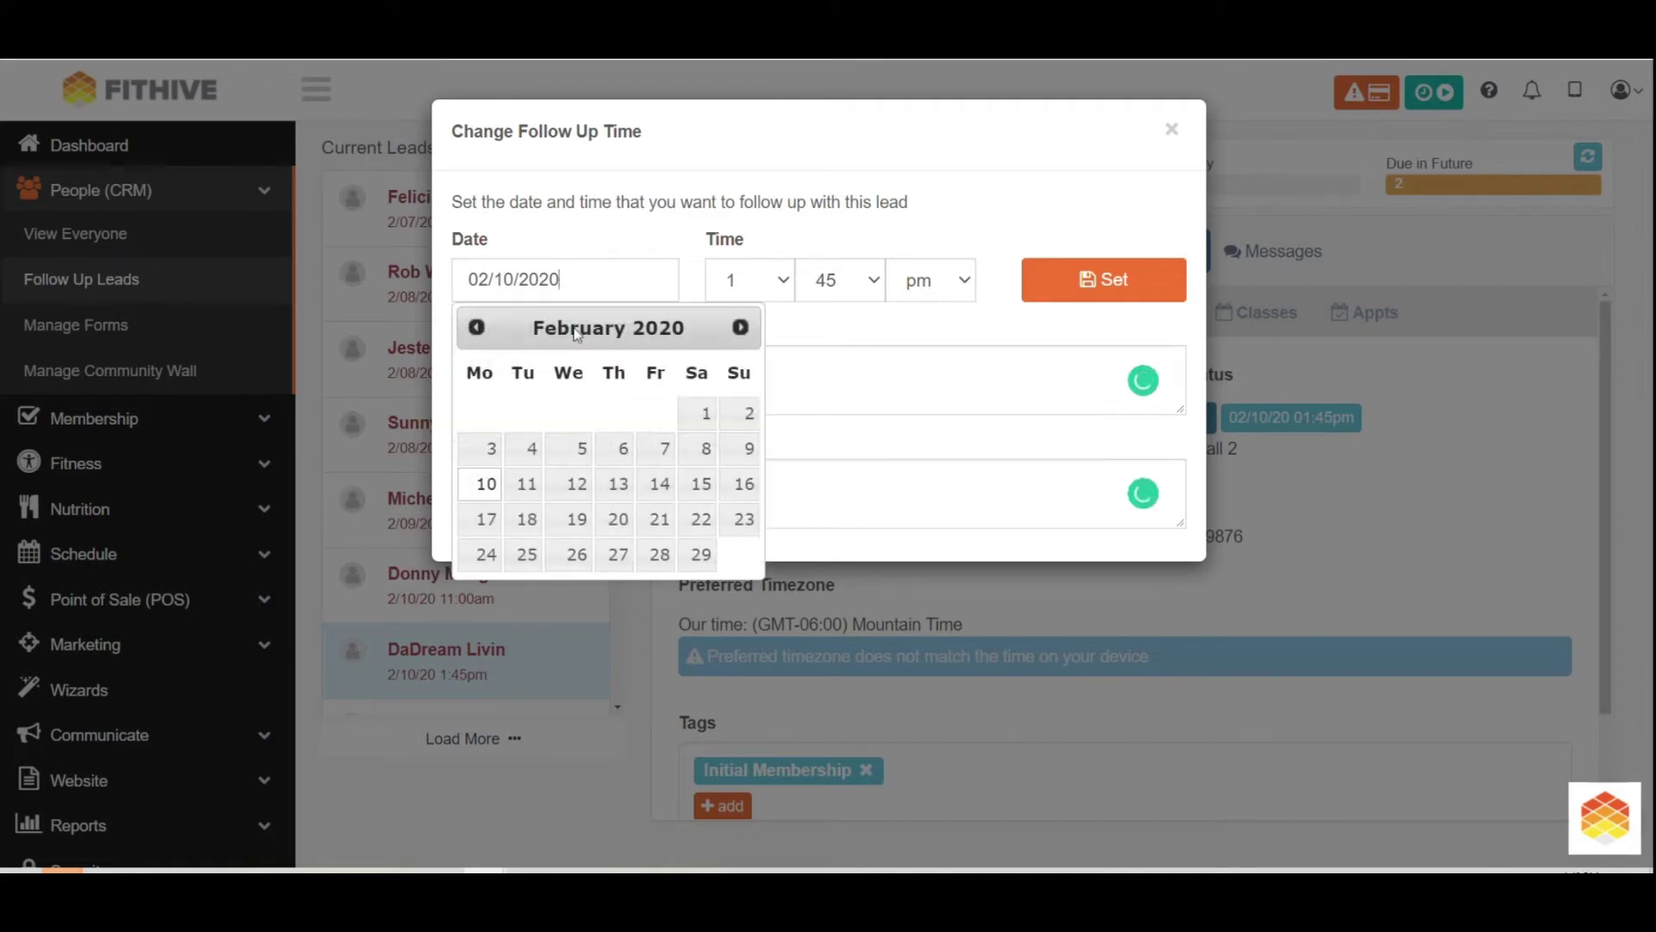
{"action": "left_click", "coordinate": [616, 484]}
{"action": "left_click", "coordinate": [1097, 284]}
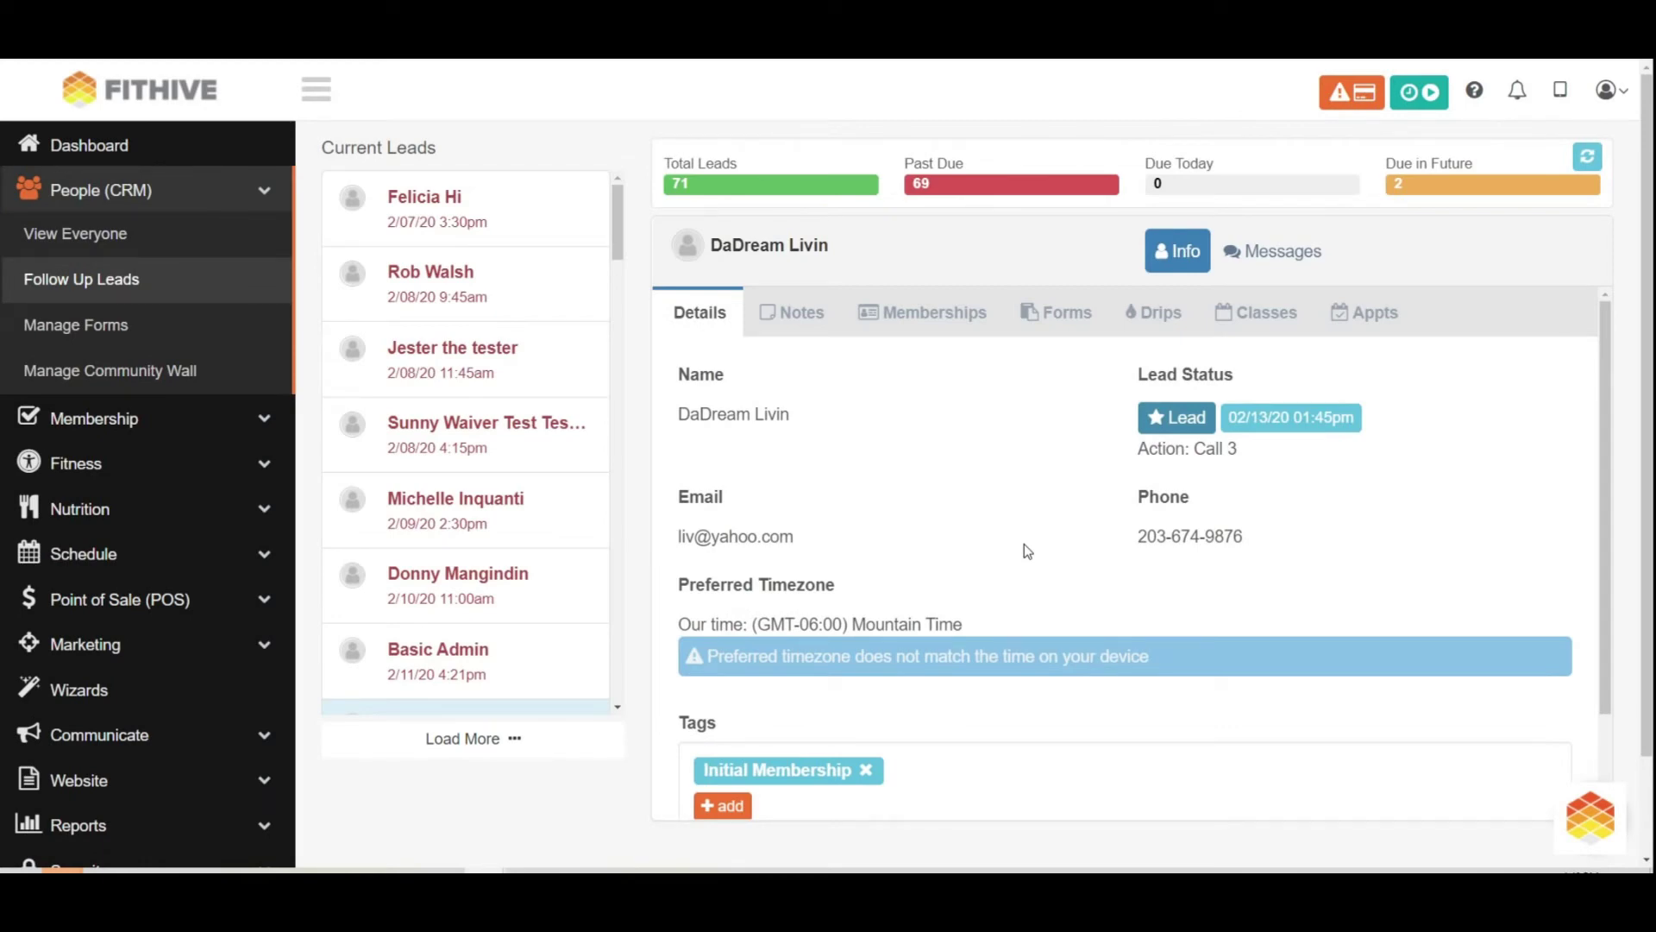
Step: Log LVM 3 with next action Call 4
{"action": "left_click", "coordinate": [1291, 417]}
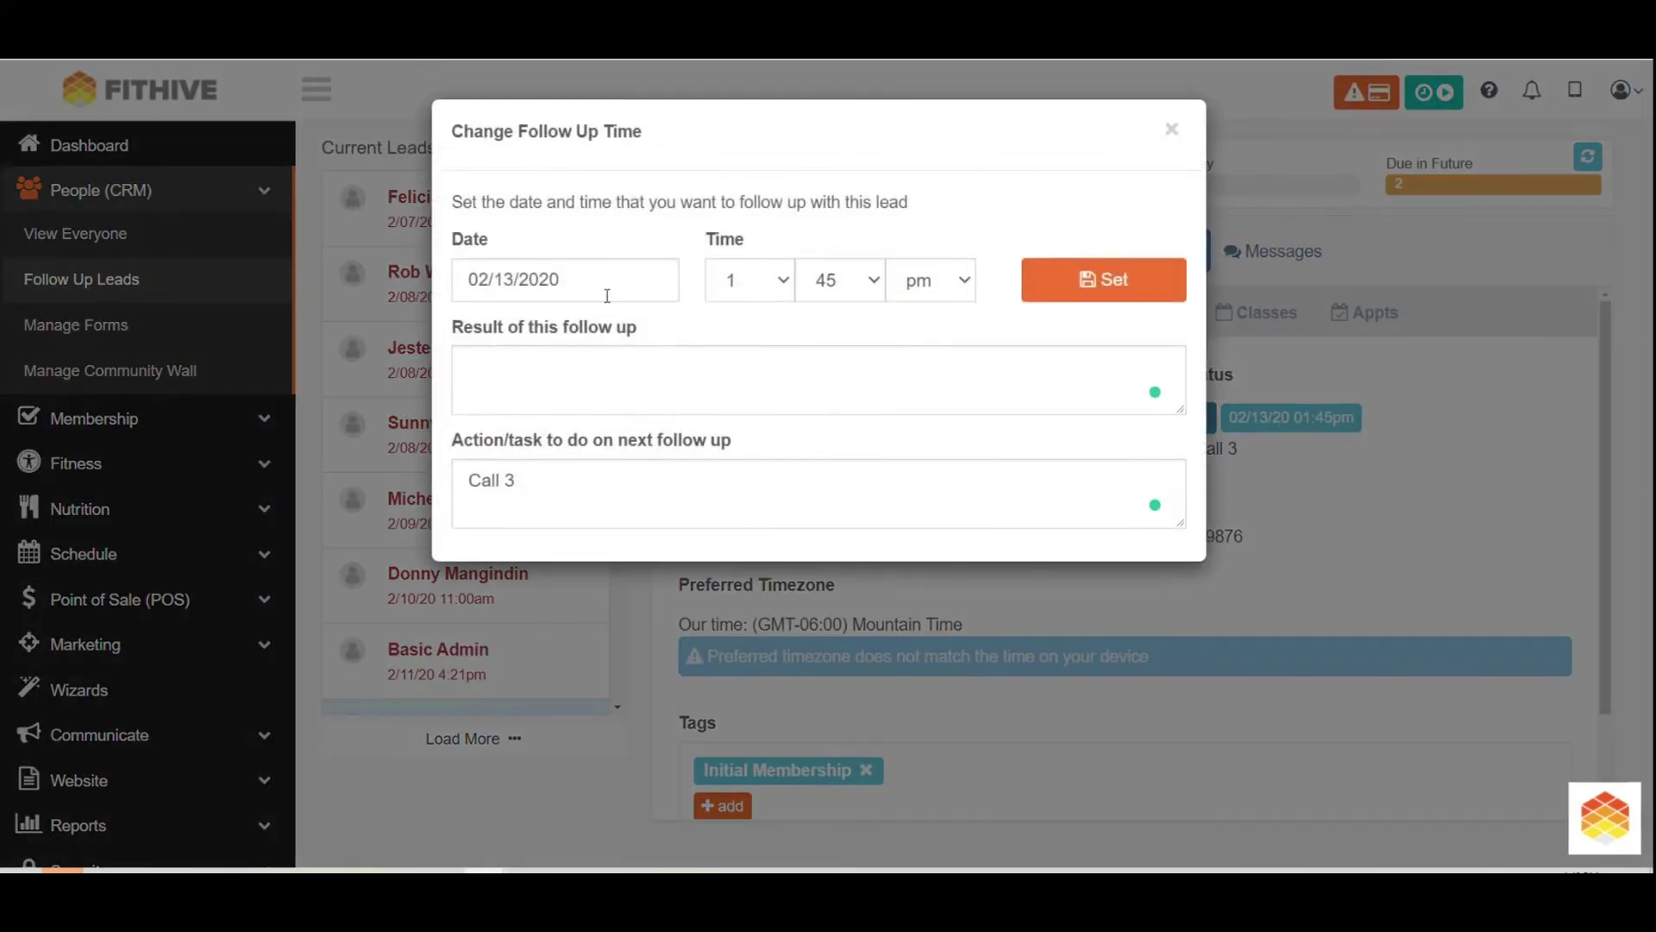
{"action": "left_click", "coordinate": [552, 388]}
{"action": "type", "text": "LVM 3"}
{"action": "key", "text": "Tab"}
{"action": "key", "text": "BackSpace"}
{"action": "type", "text": "4"}
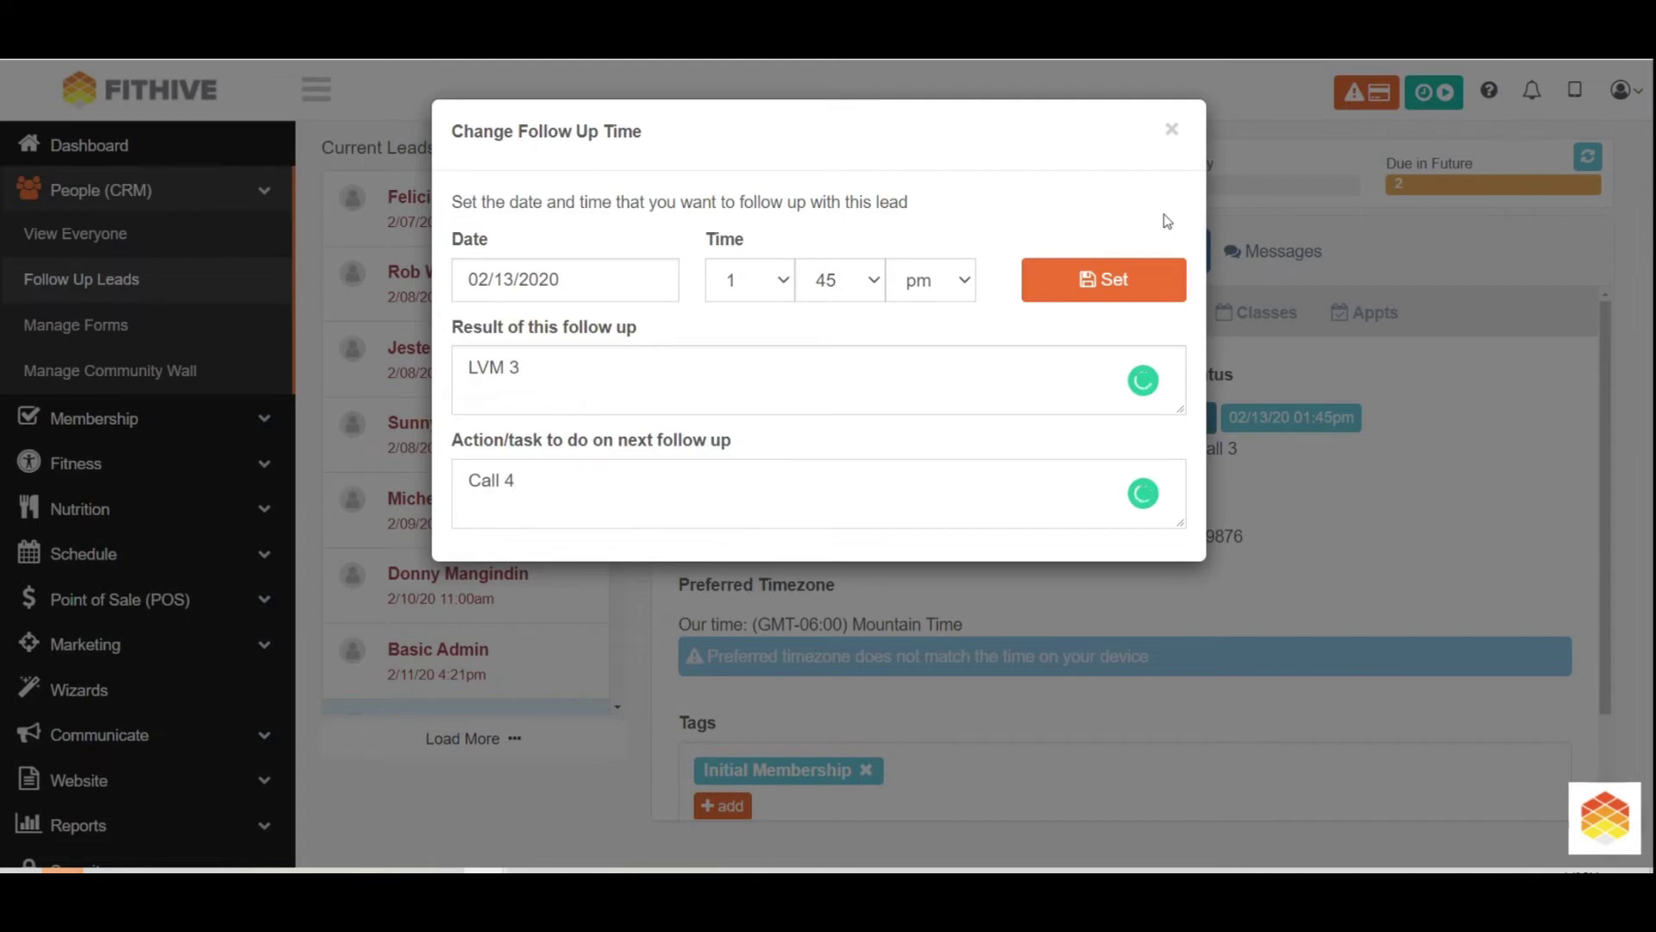
{"action": "left_click", "coordinate": [1139, 283]}
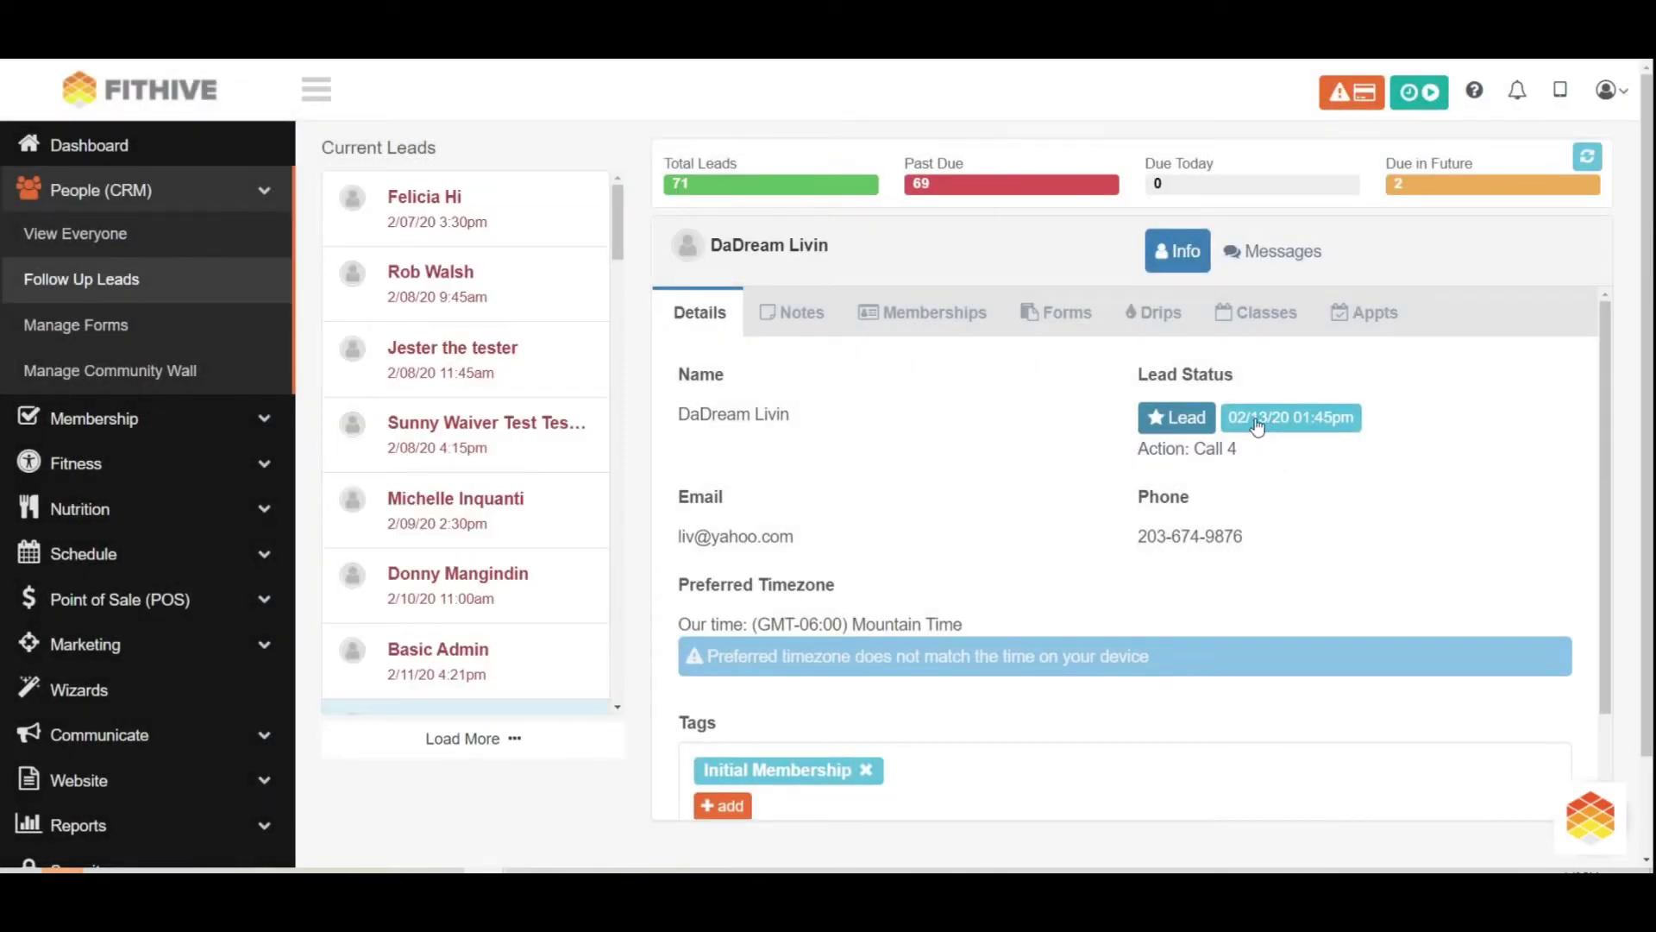
Step: Log LVM 4 and clear the next action so none remains
{"action": "left_click", "coordinate": [1254, 423]}
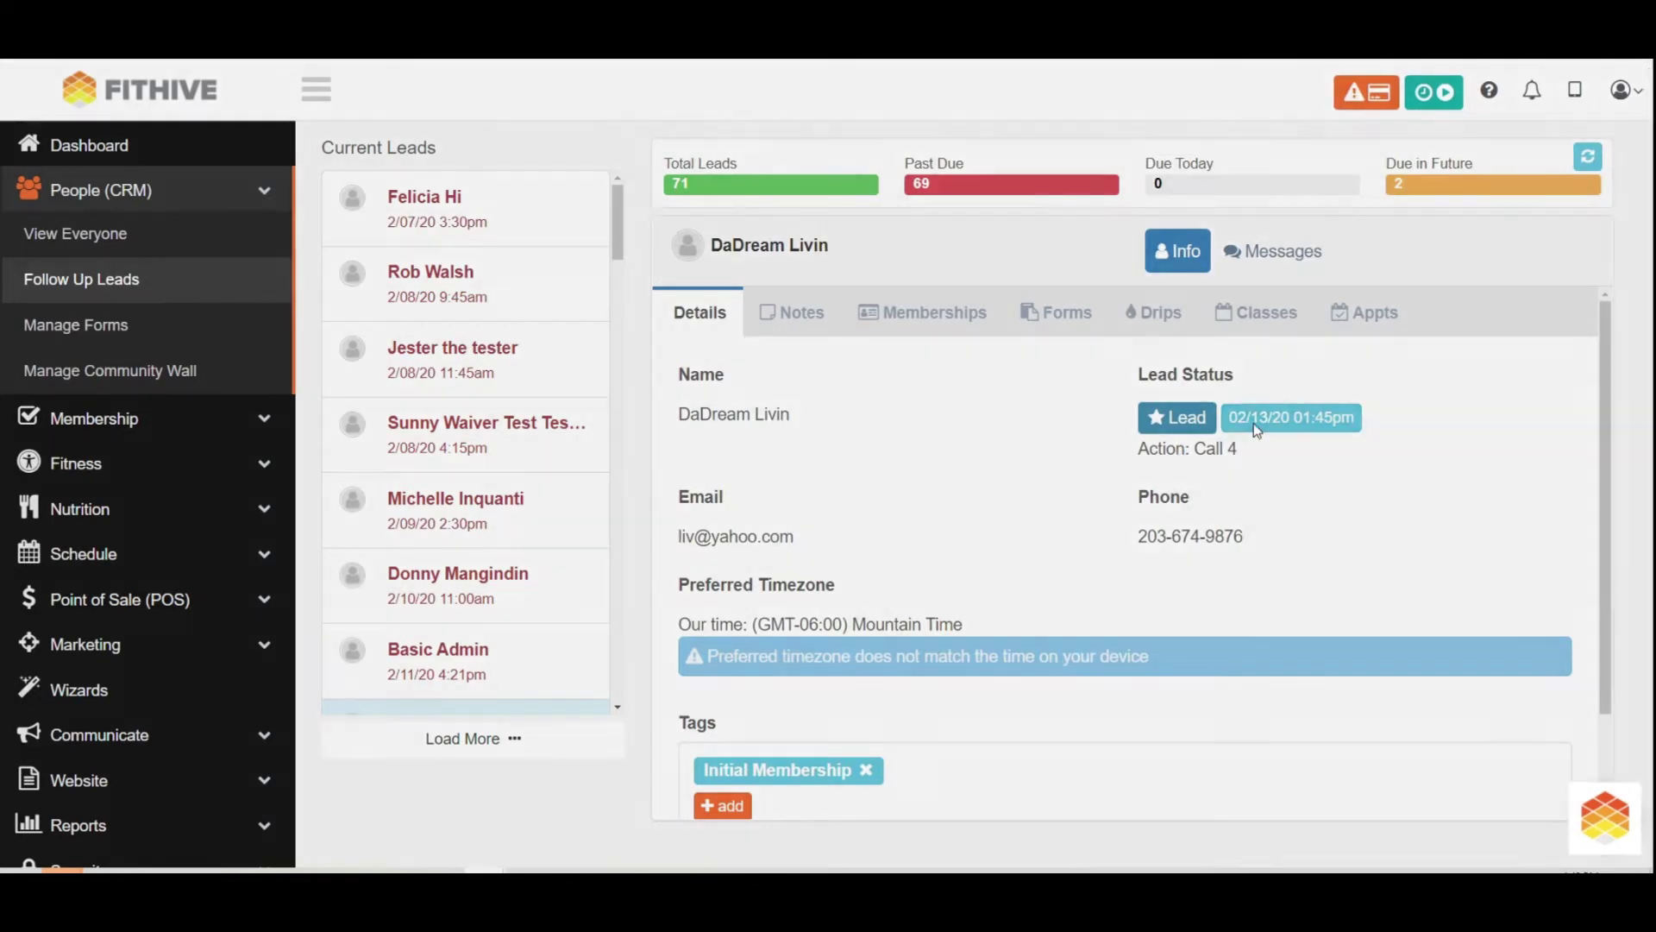
{"action": "left_click", "coordinate": [589, 376]}
{"action": "type", "text": "LVM 4"}
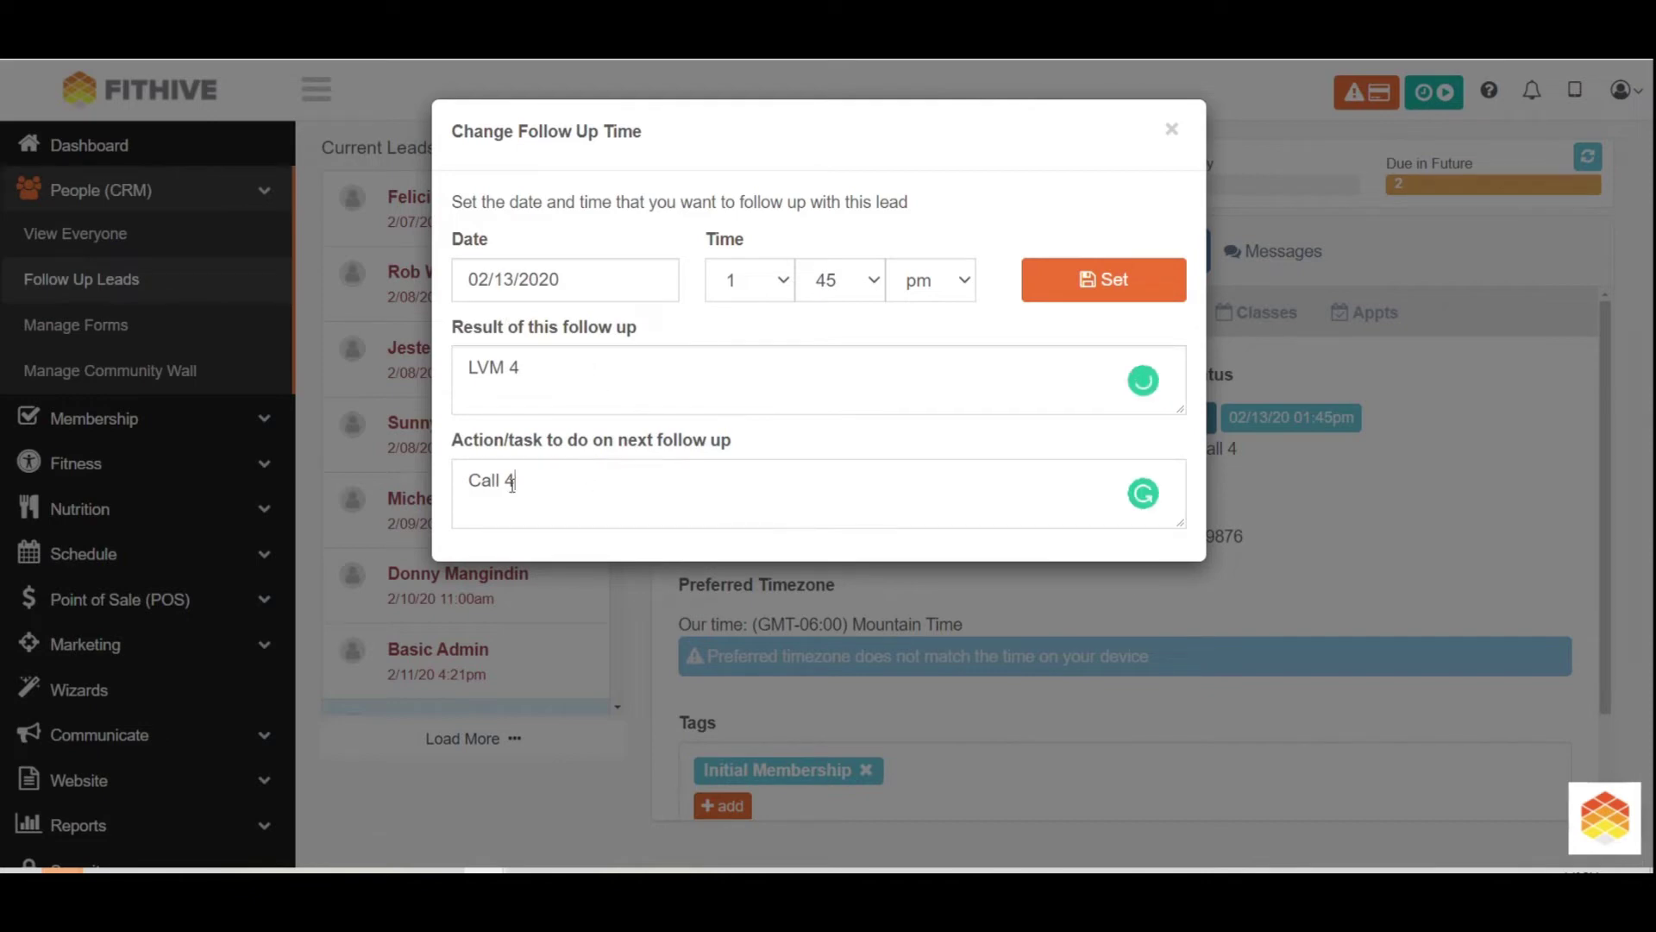
{"action": "left_click_drag", "start_coordinate": [516, 480], "coordinate": [387, 488]}
{"action": "key", "text": "BackSpace"}
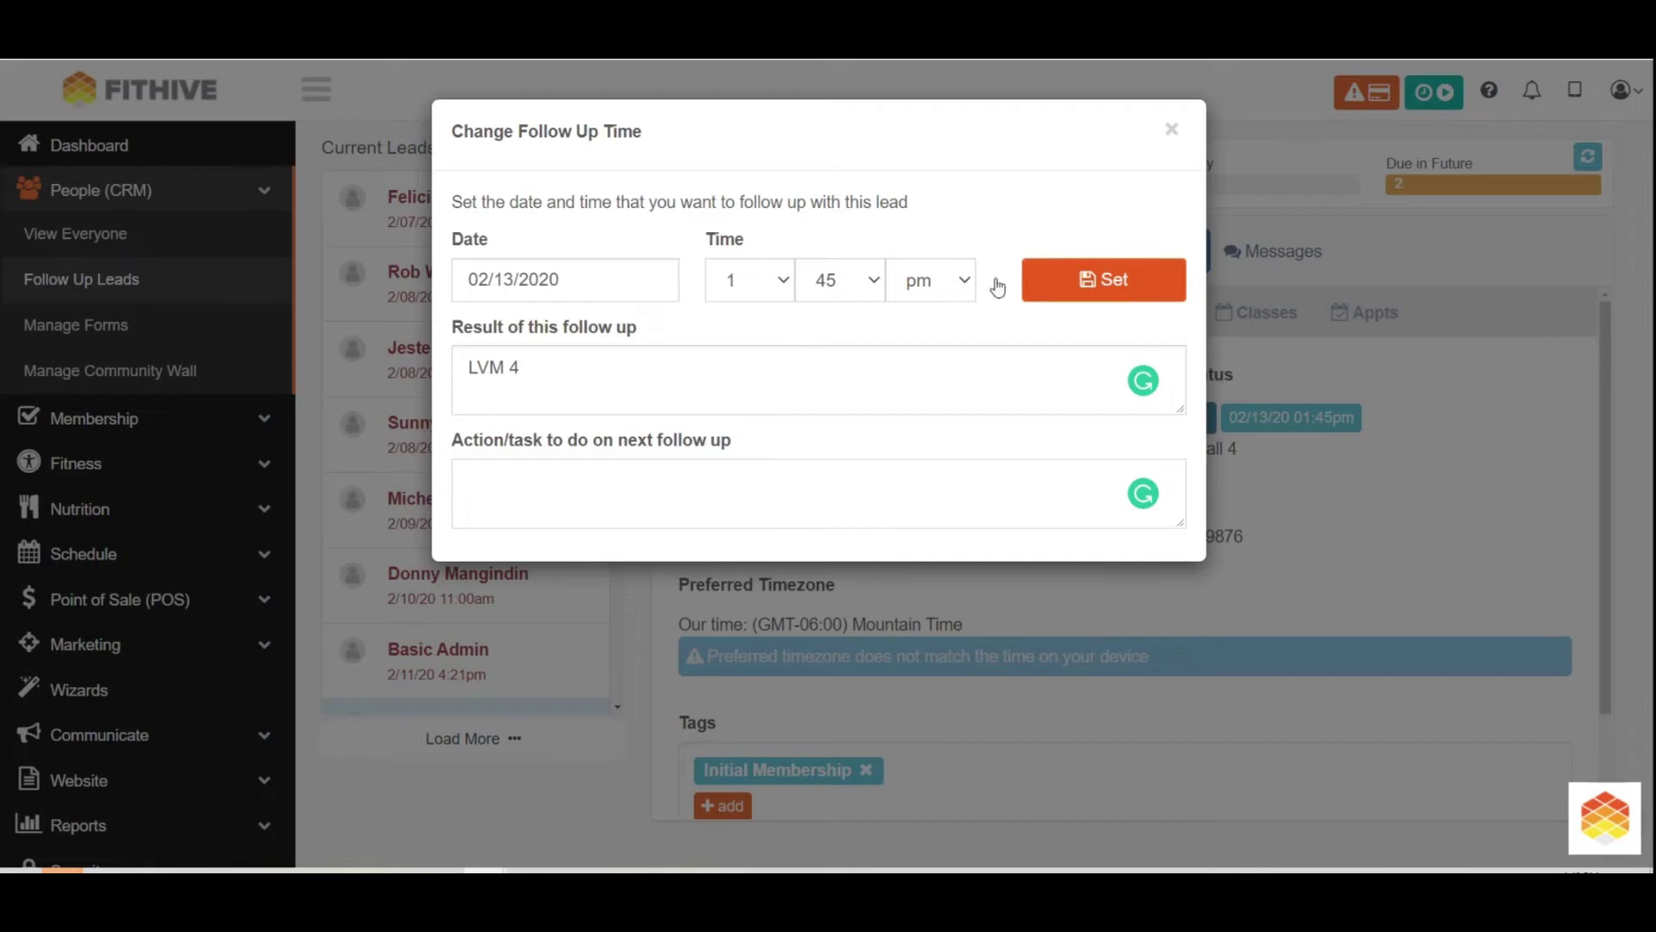
{"action": "left_click", "coordinate": [1082, 290]}
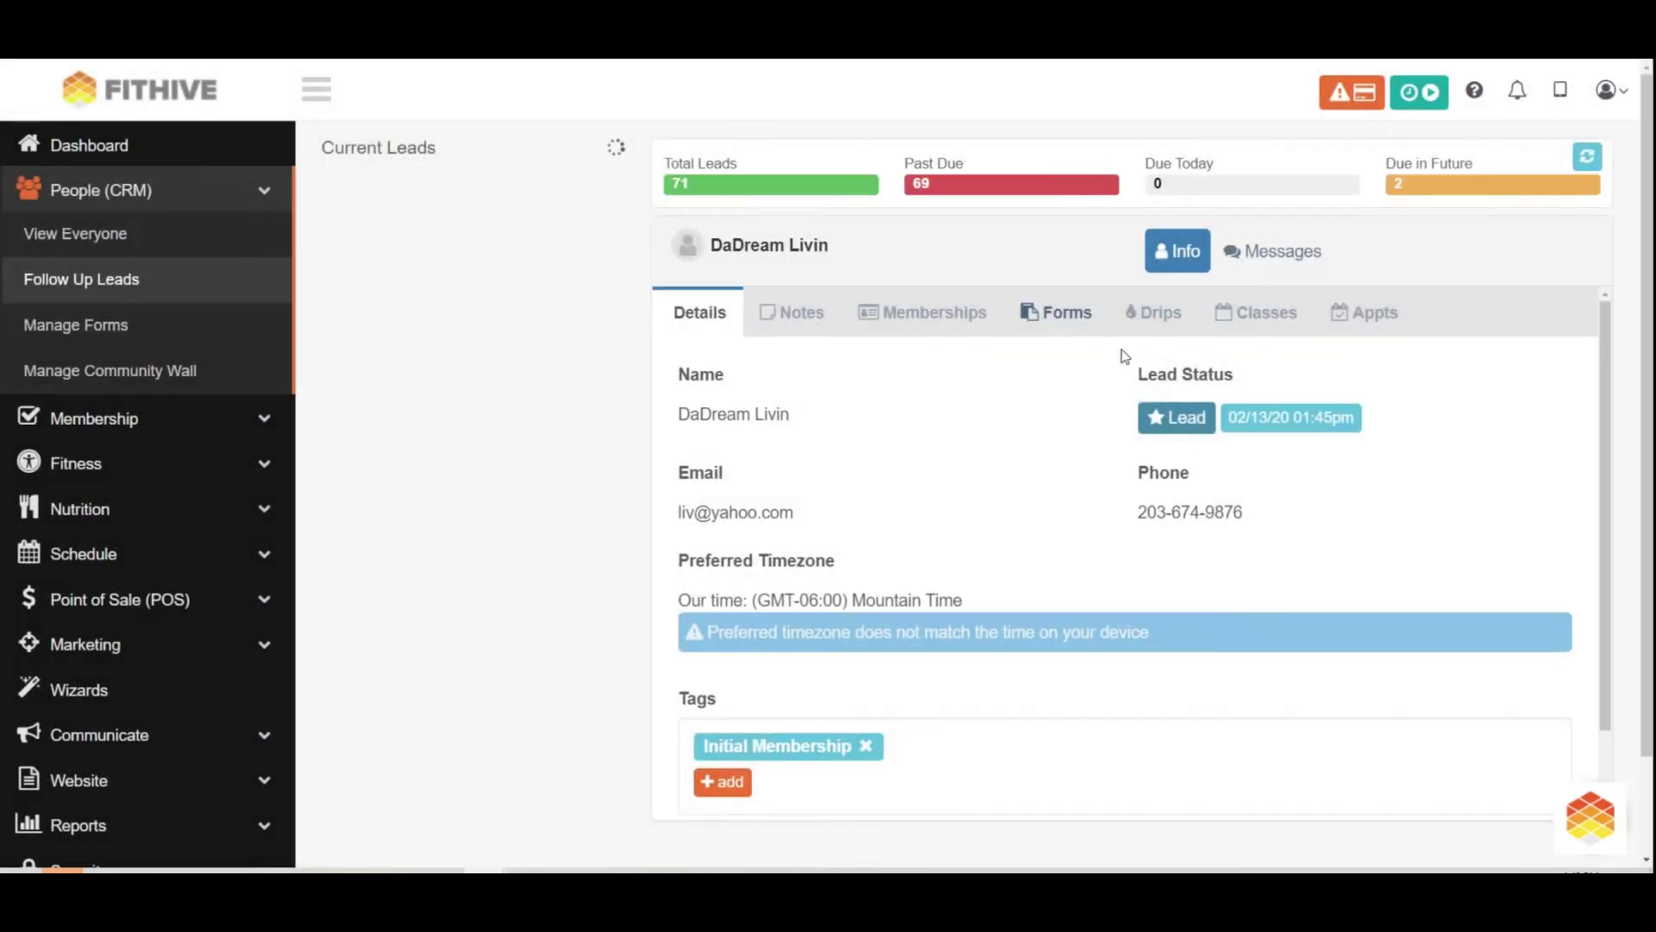
Step: Mark the lead as Not a Lead, then browse the Marketing drip campaigns
{"action": "left_click", "coordinate": [1180, 436]}
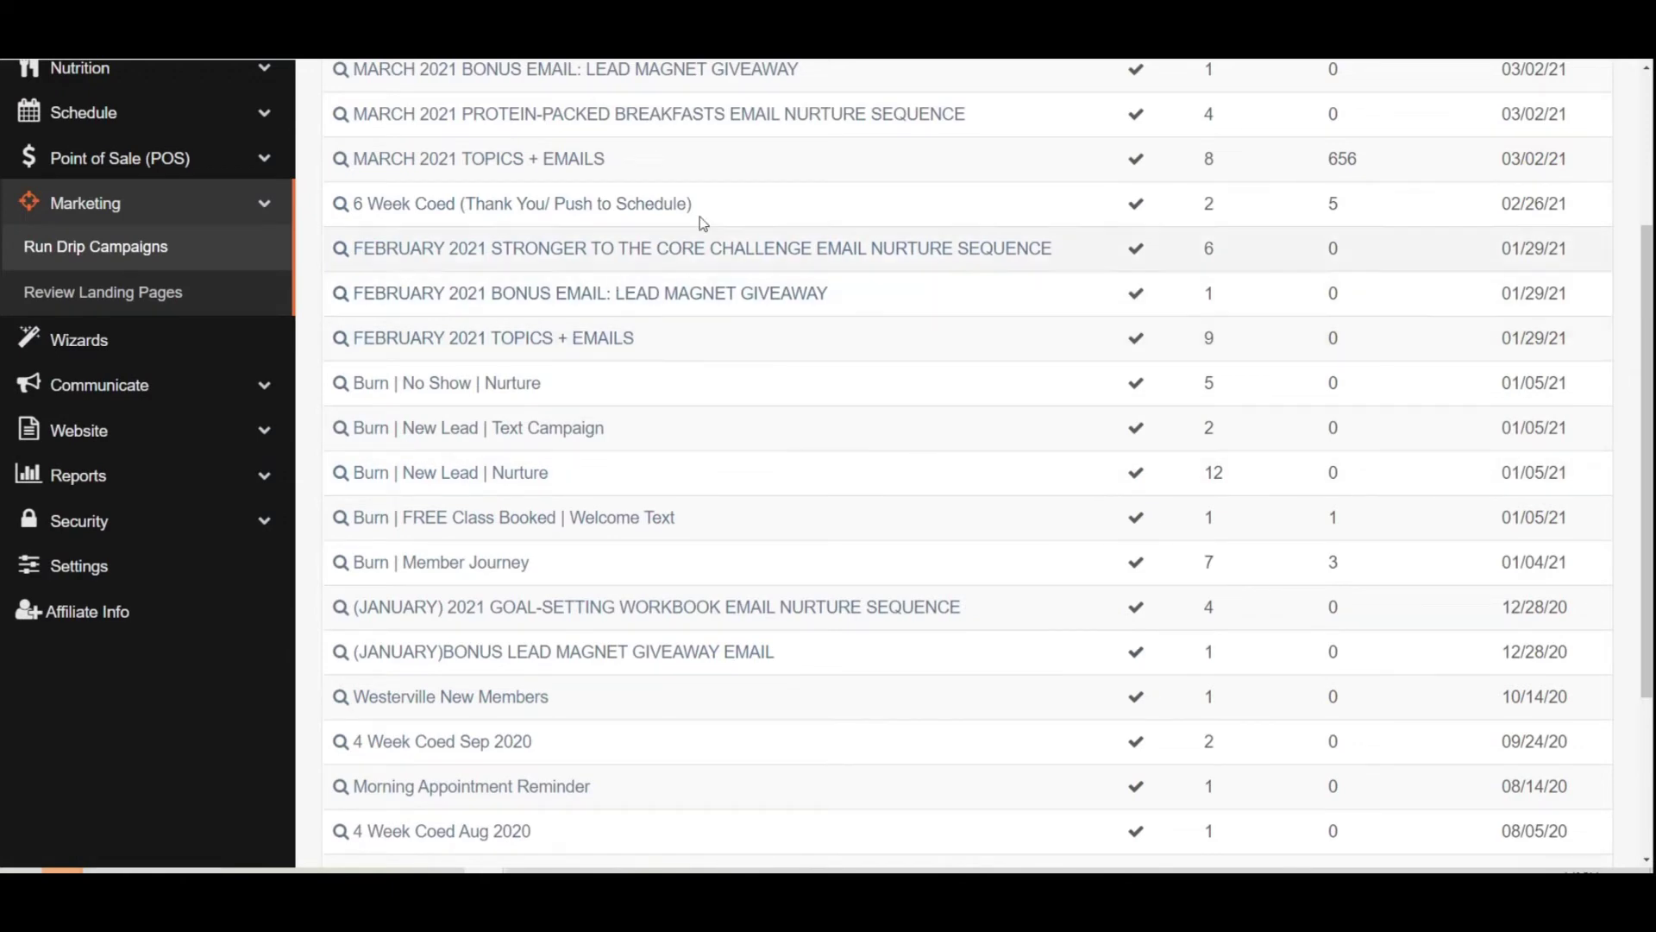
{"action": "scroll", "coordinate": [732, 208], "scroll_direction": "up", "scroll_amount": 1}
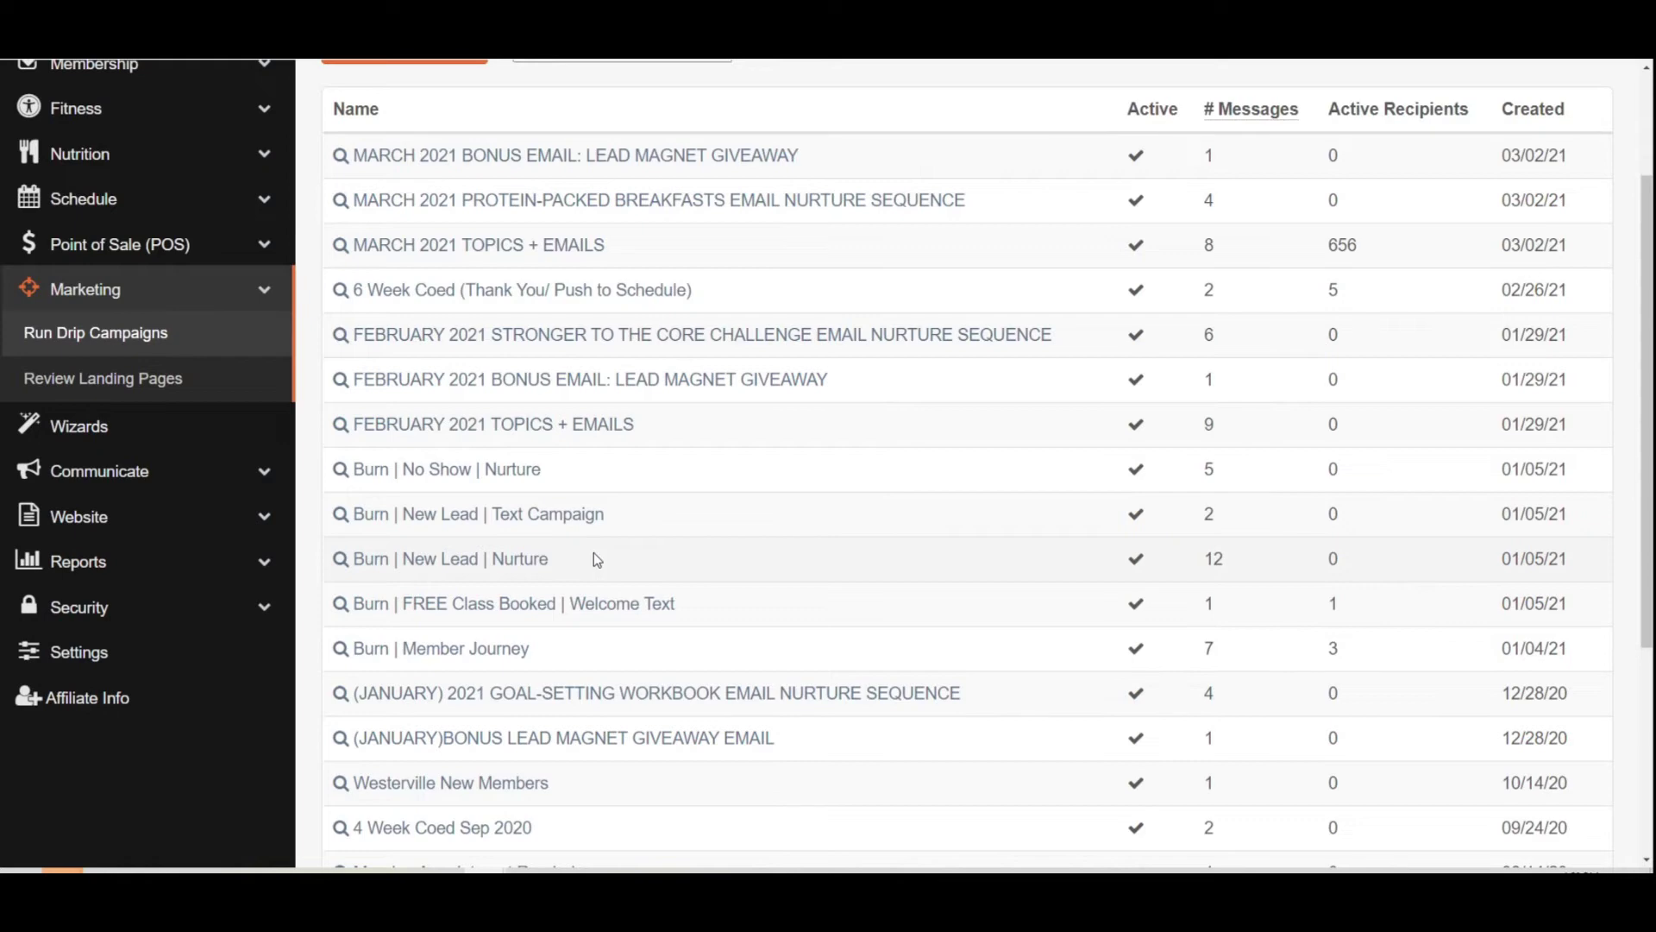
{"action": "left_click", "coordinate": [265, 301]}
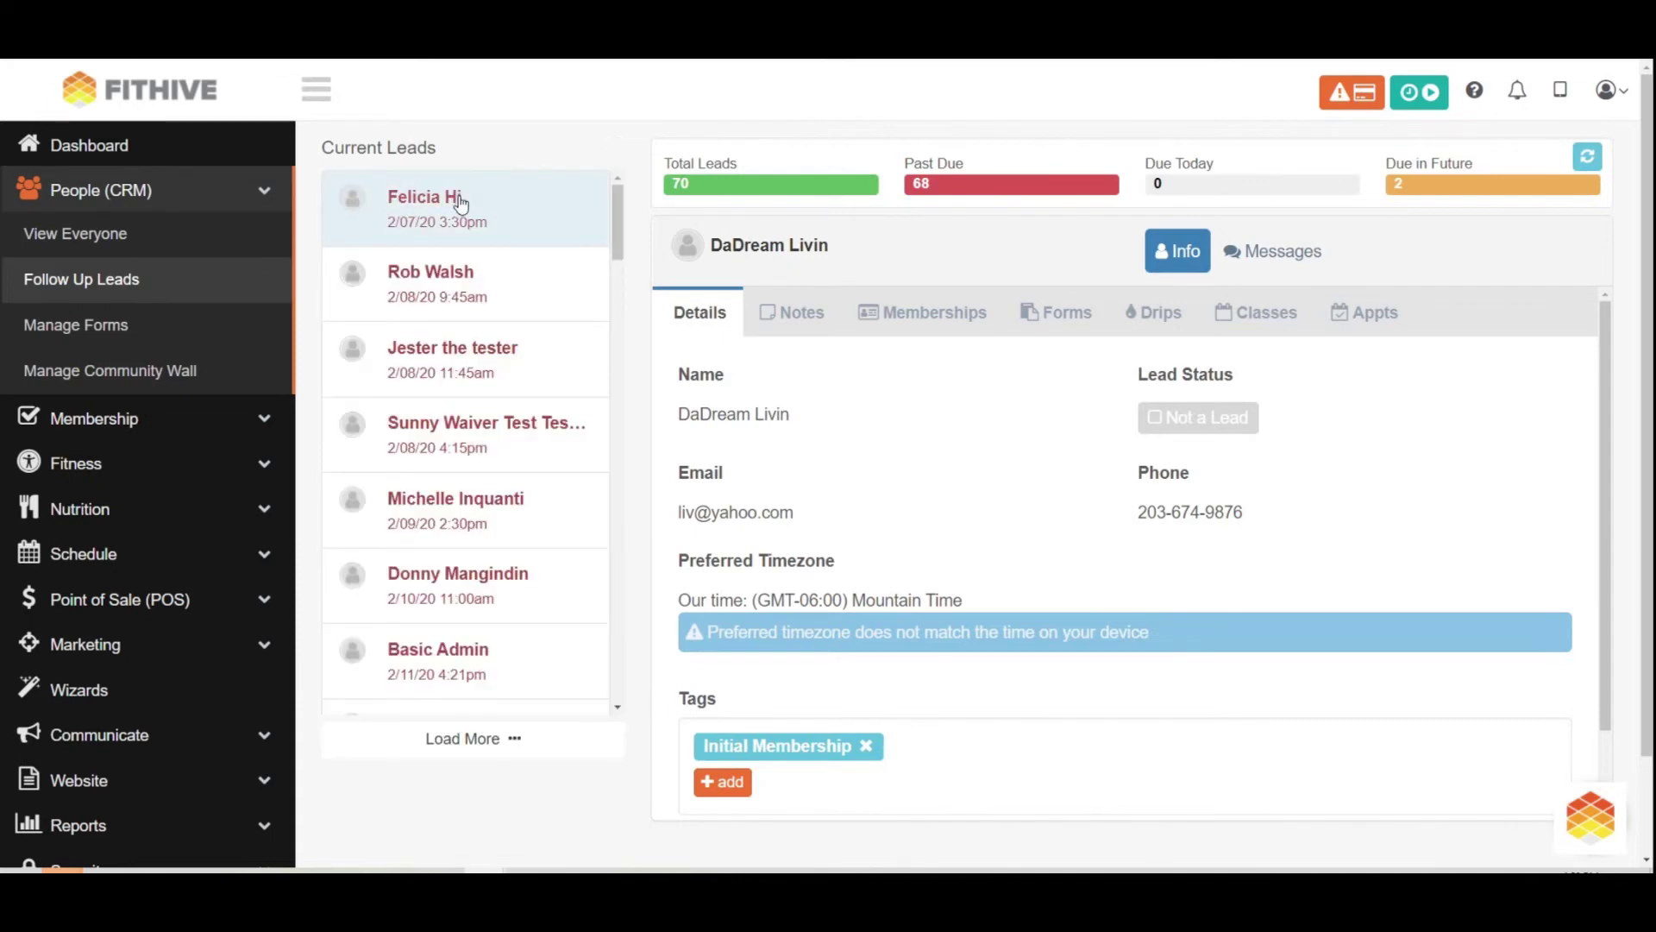
Step: Log the next lead's result as LVM 3 with action Call 4, due 10 February
{"action": "left_click", "coordinate": [460, 203]}
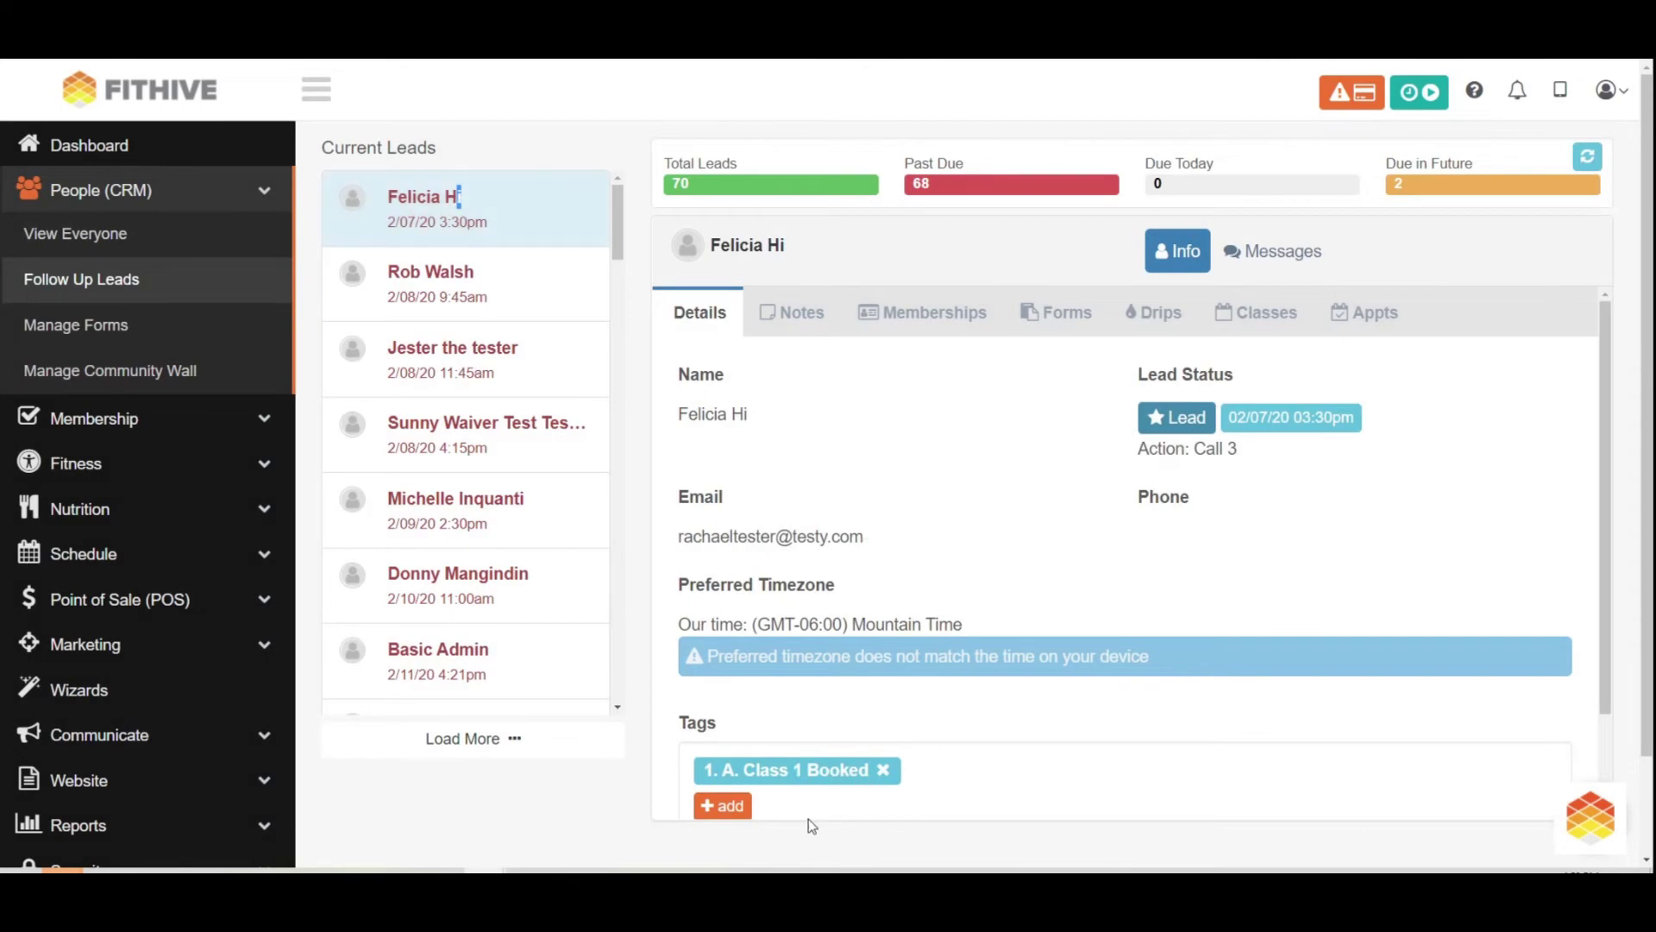
{"action": "left_click_drag", "start_coordinate": [1239, 449], "coordinate": [1148, 448]}
{"action": "left_click", "coordinate": [1263, 438]}
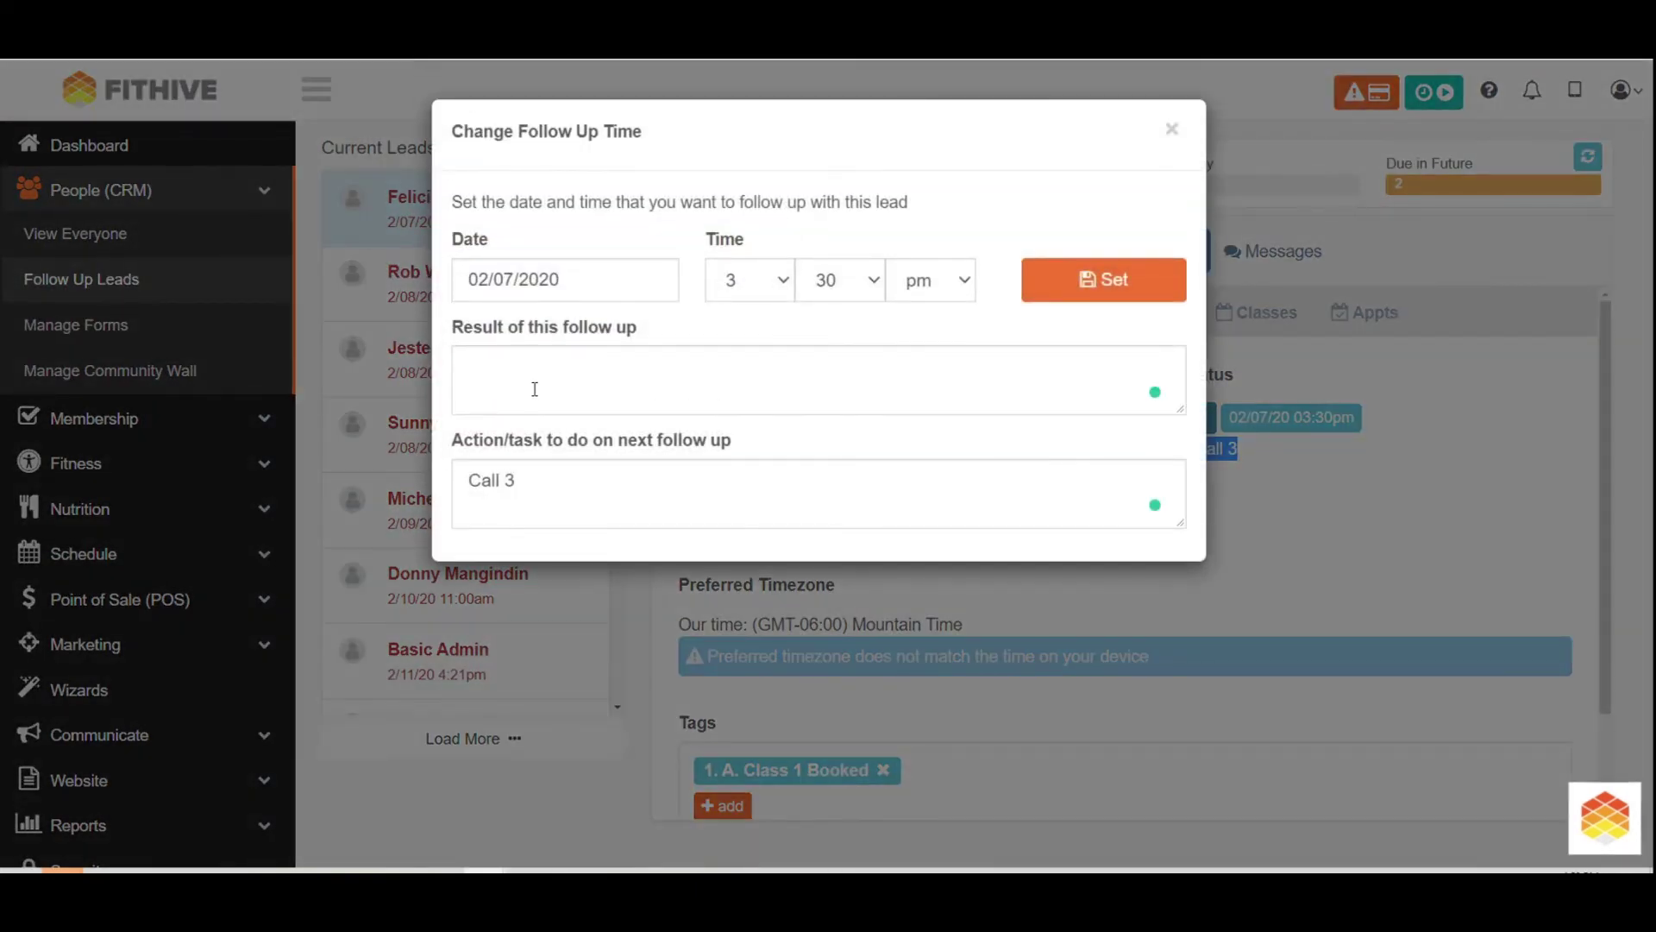
{"action": "type", "text": "LVM "}
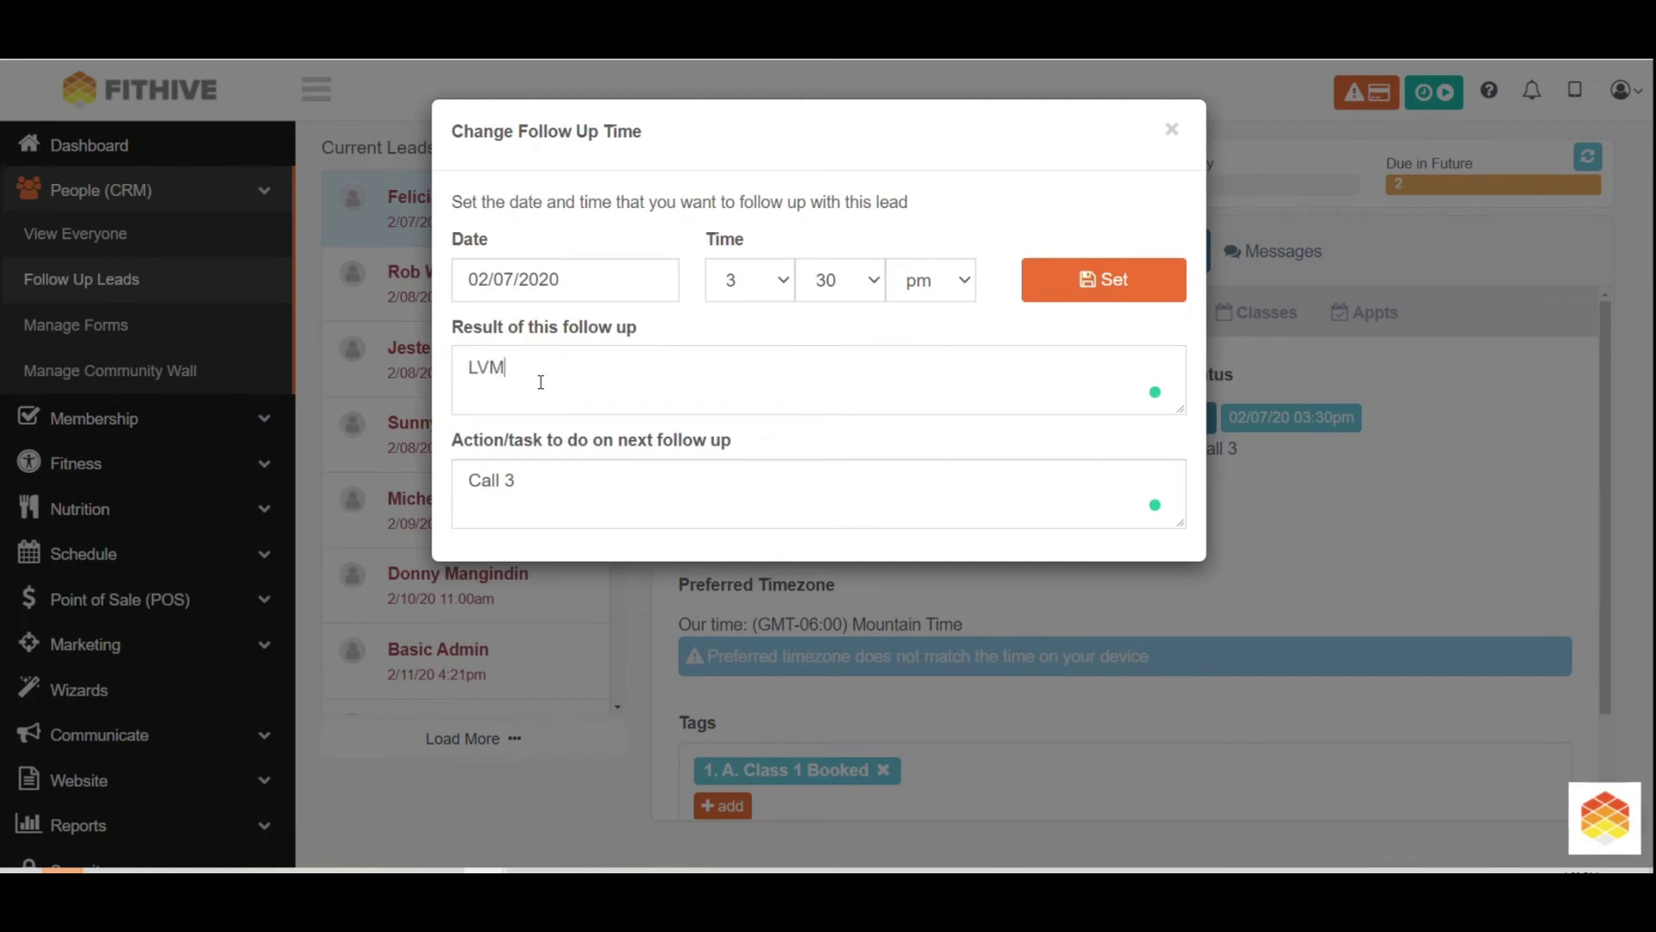
{"action": "type", "text": "3"}
{"action": "key", "text": "Tab"}
{"action": "key", "text": "BackSpace"}
{"action": "type", "text": "4"}
{"action": "left_click", "coordinate": [599, 280]}
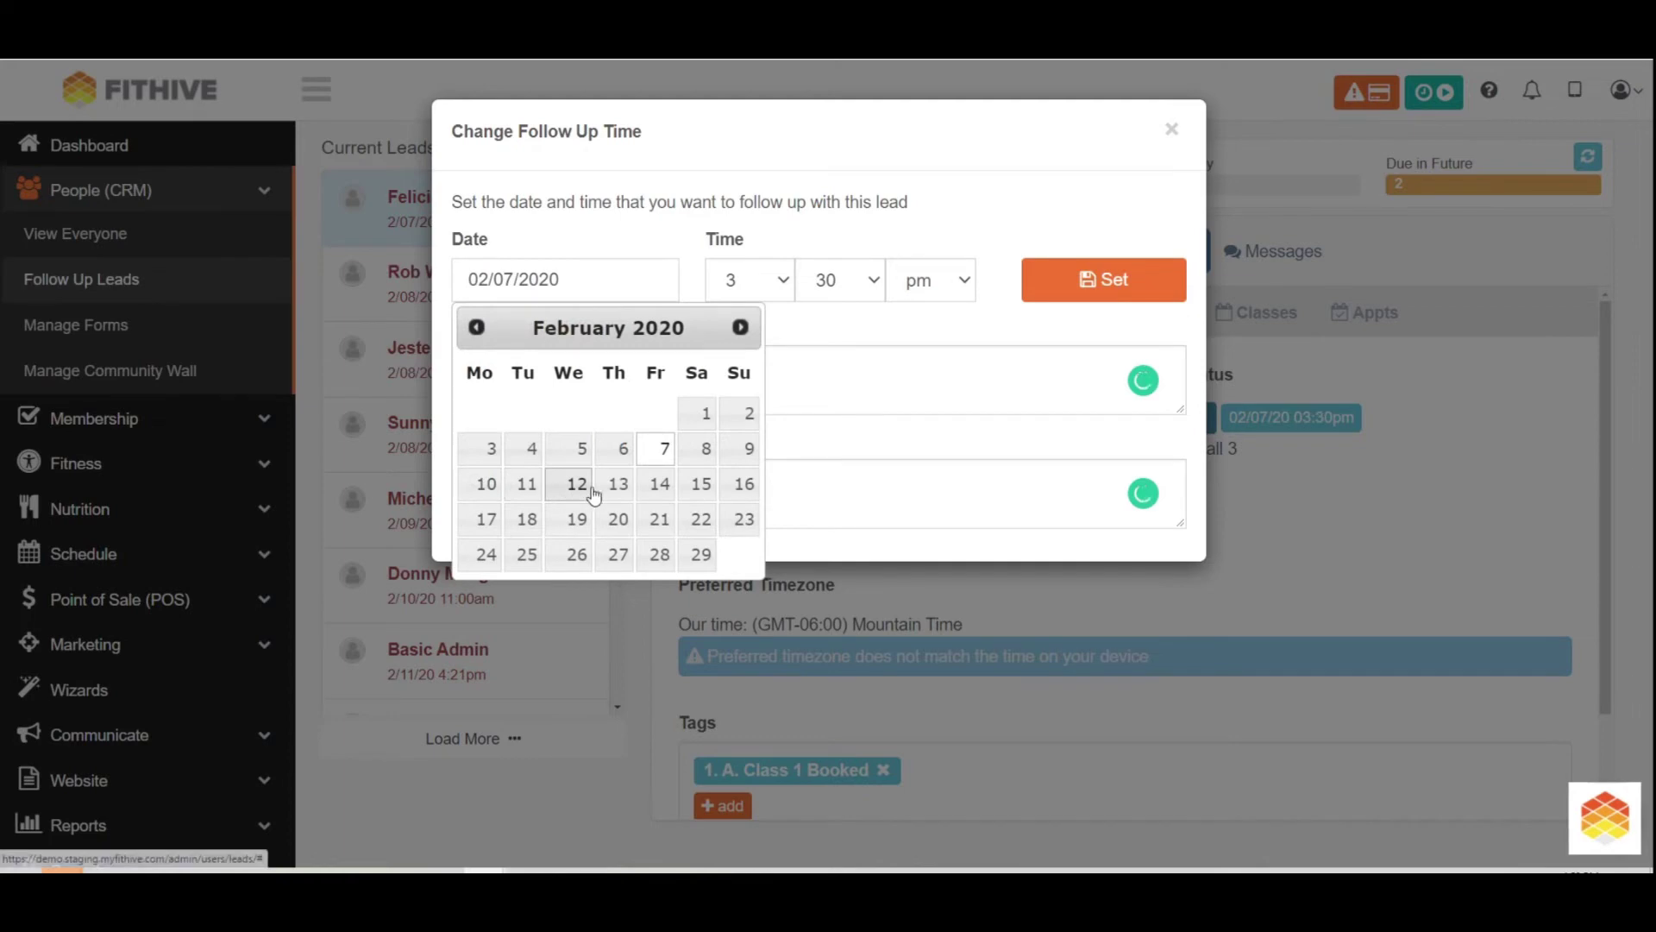
{"action": "left_click", "coordinate": [487, 484]}
{"action": "left_click", "coordinate": [1096, 280]}
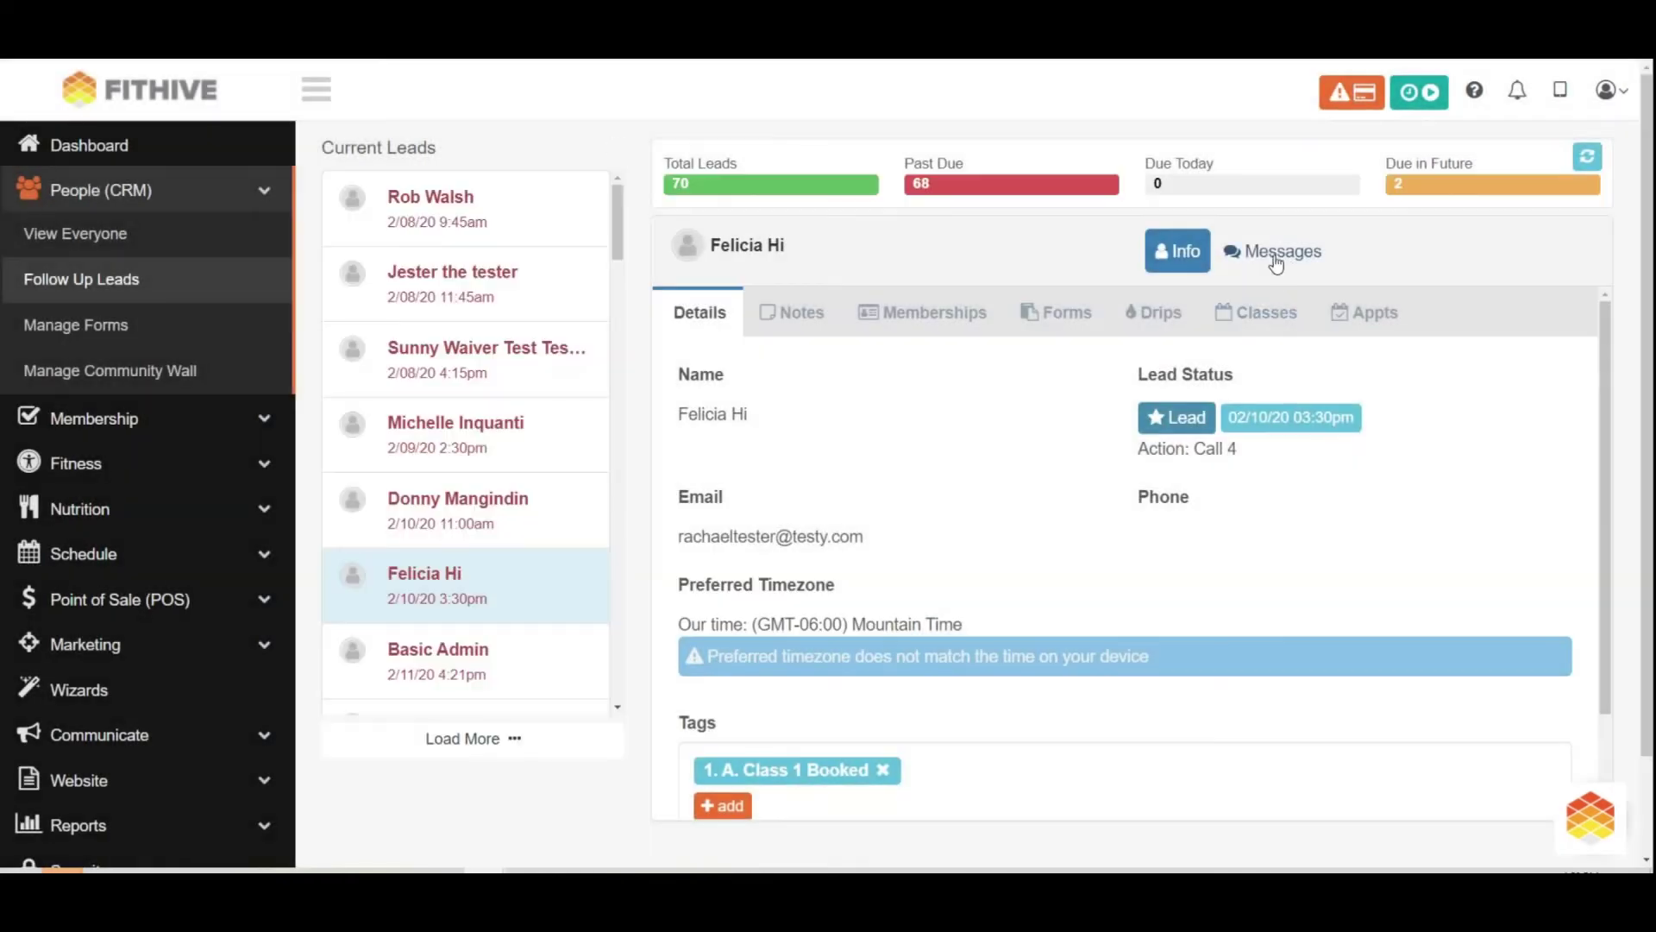
Step: Open the lead's message thread and enter 'Hi' in the message box
{"action": "left_click", "coordinate": [1273, 252]}
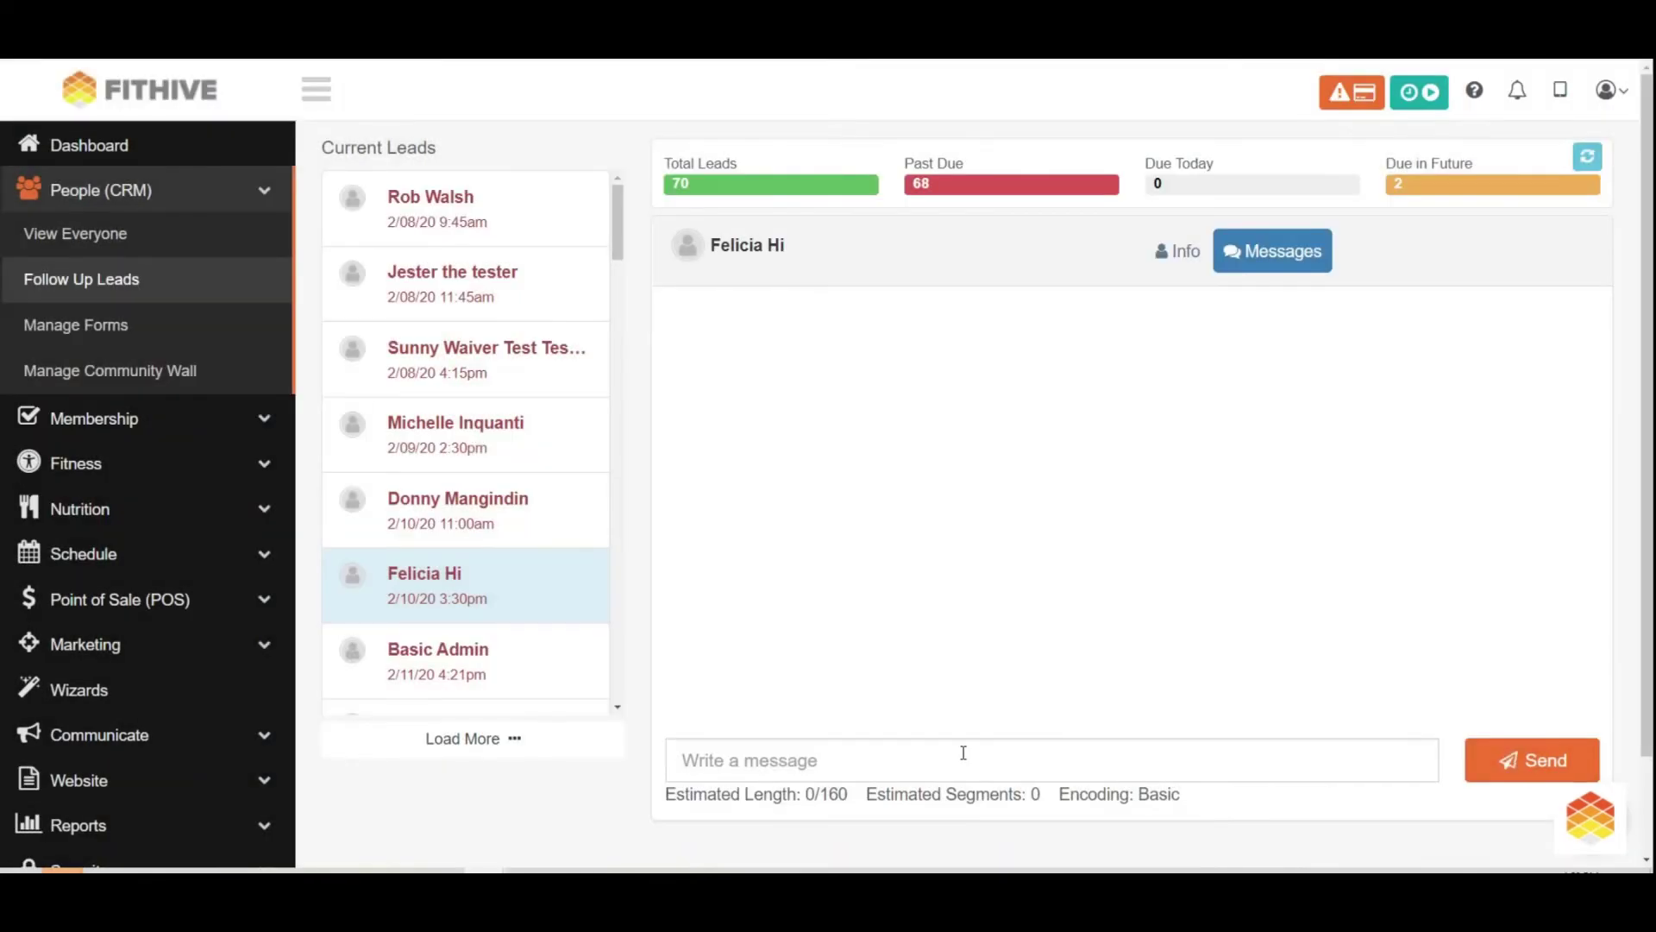
{"action": "type", "text": "Hi"}
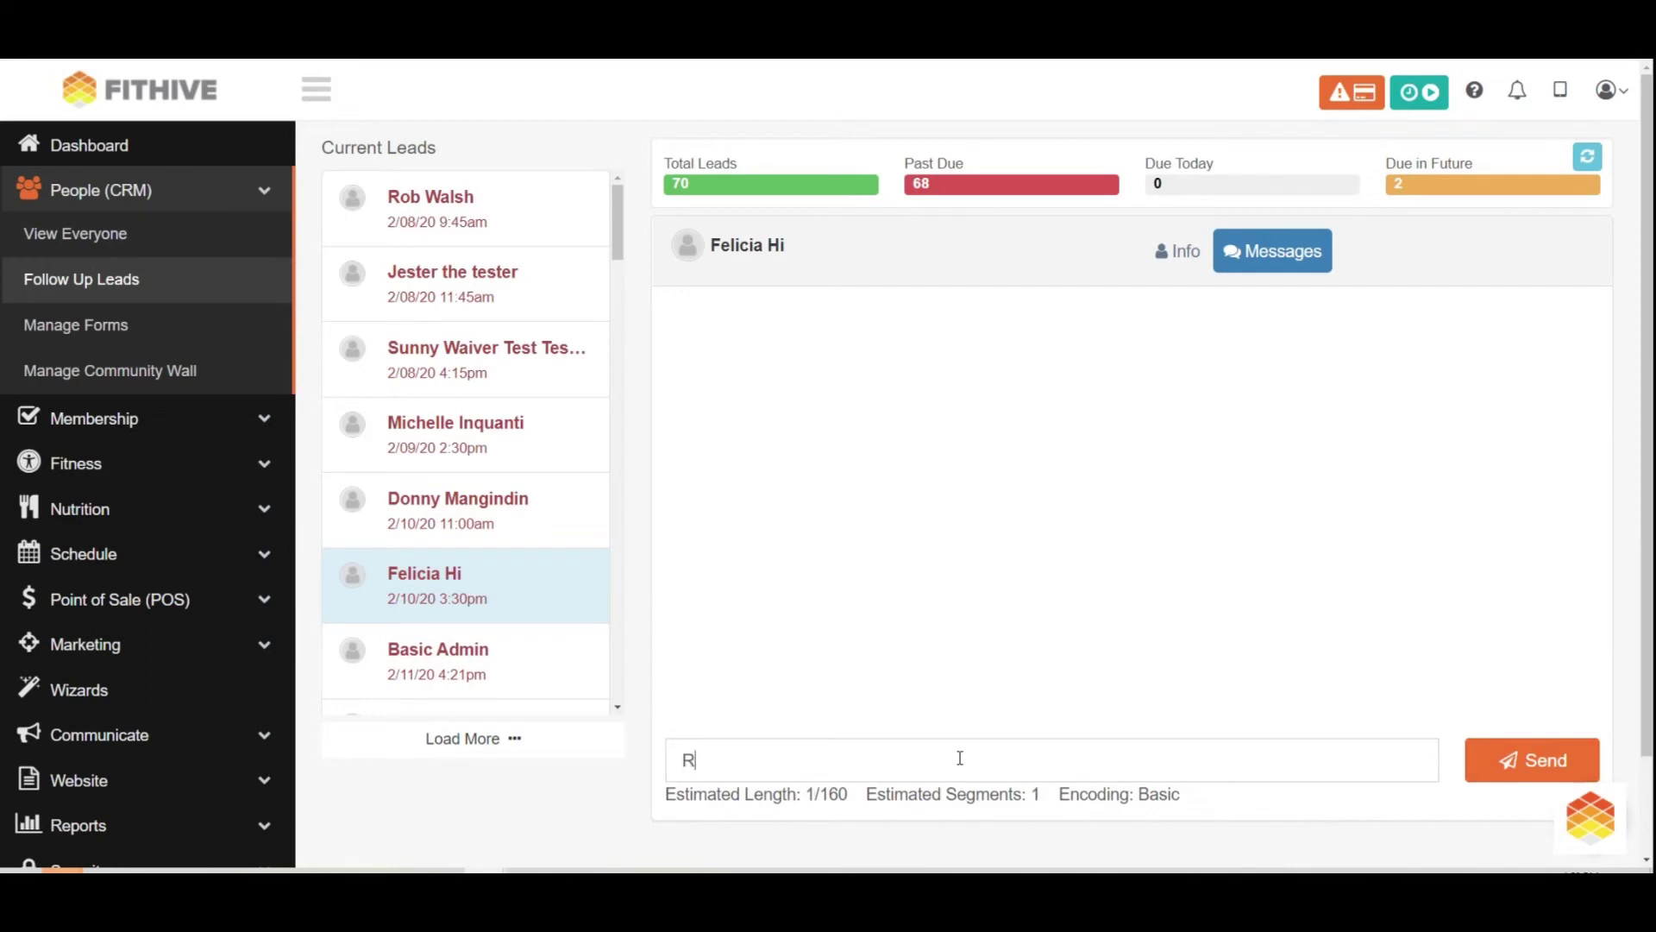
{"action": "key", "text": "Return"}
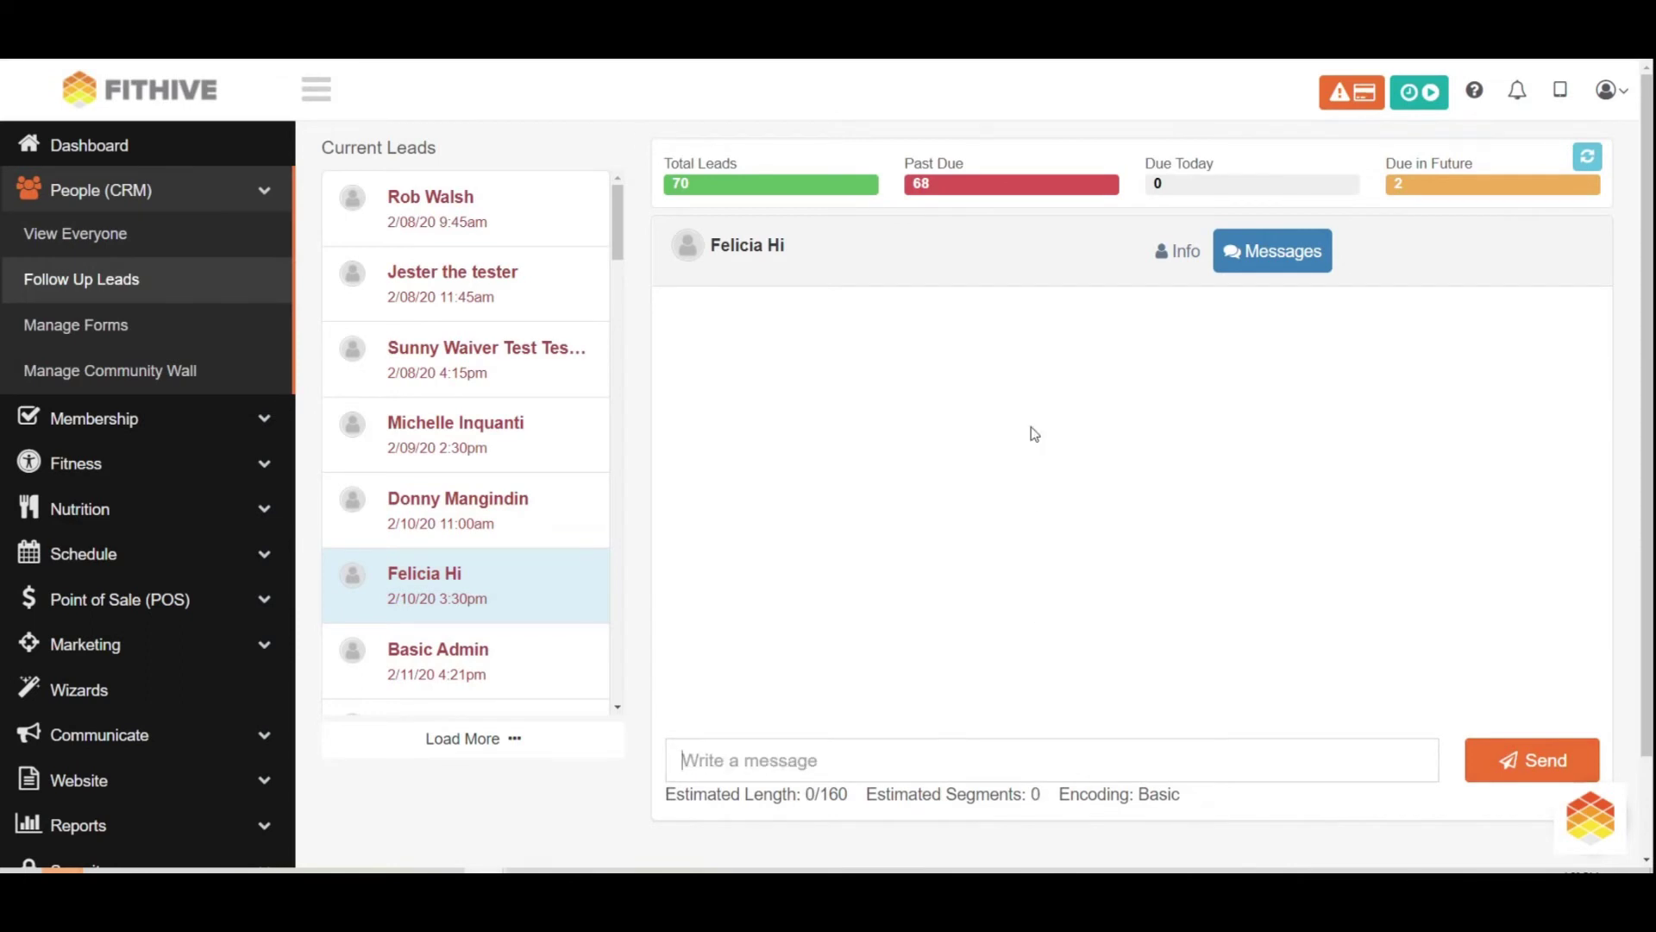
Step: Show the 2/08/20 11:45am lead's details, highlighting the Total Leads, Due Today and Due in Future counts
{"action": "left_click", "coordinate": [1182, 251]}
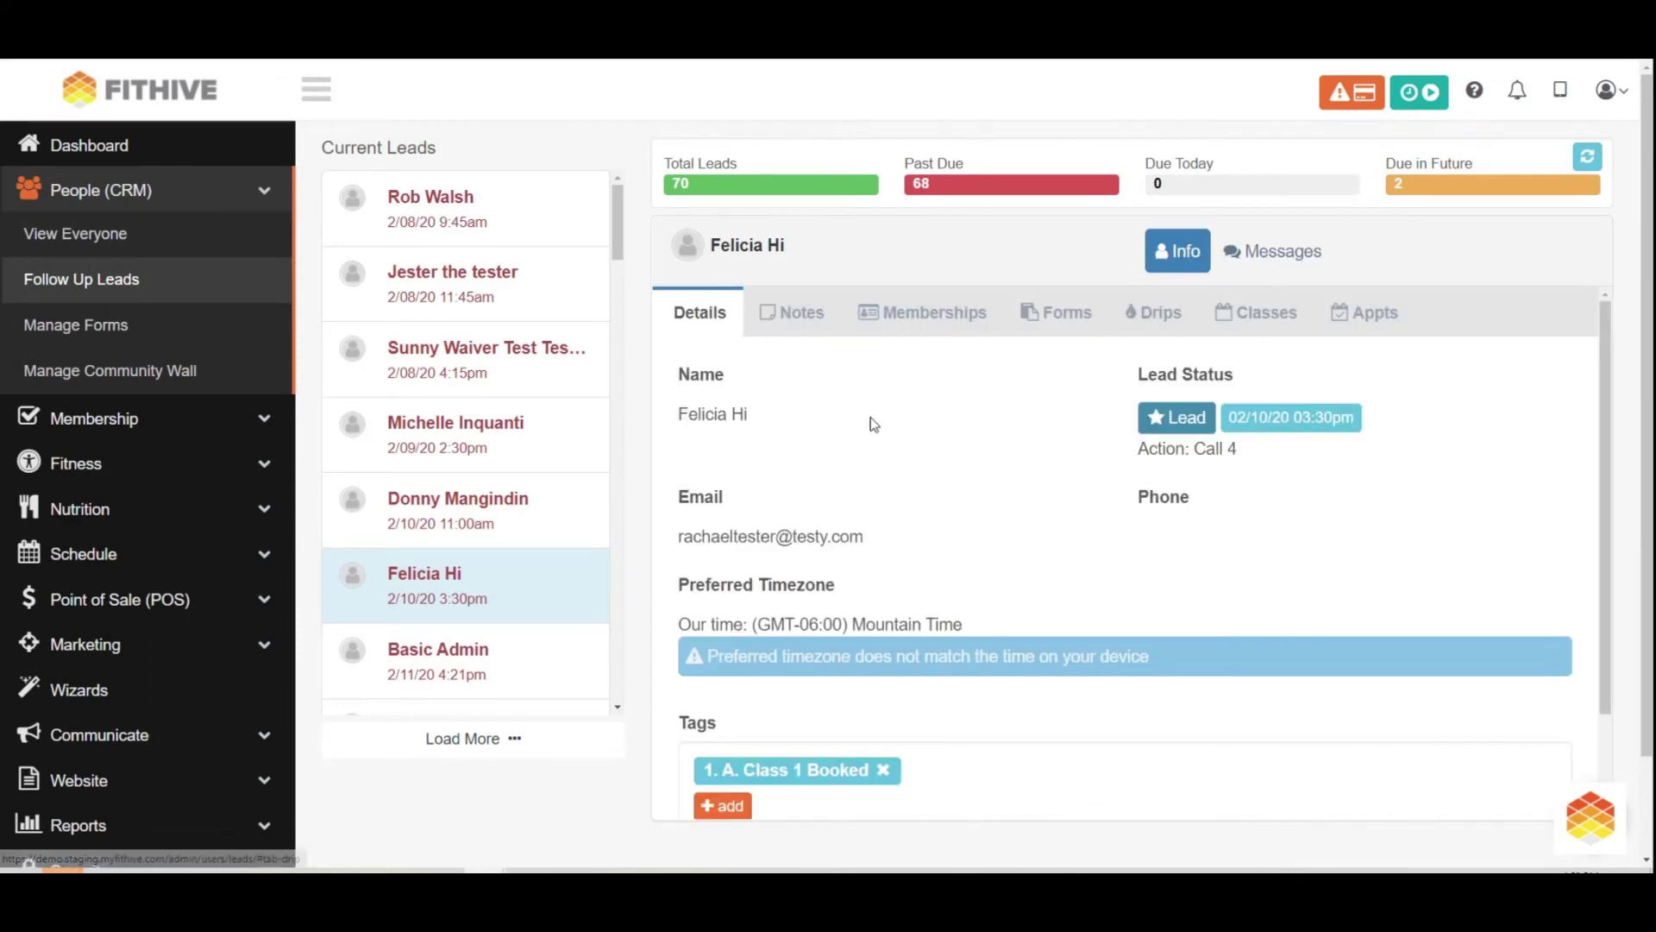
{"action": "left_click", "coordinate": [496, 226]}
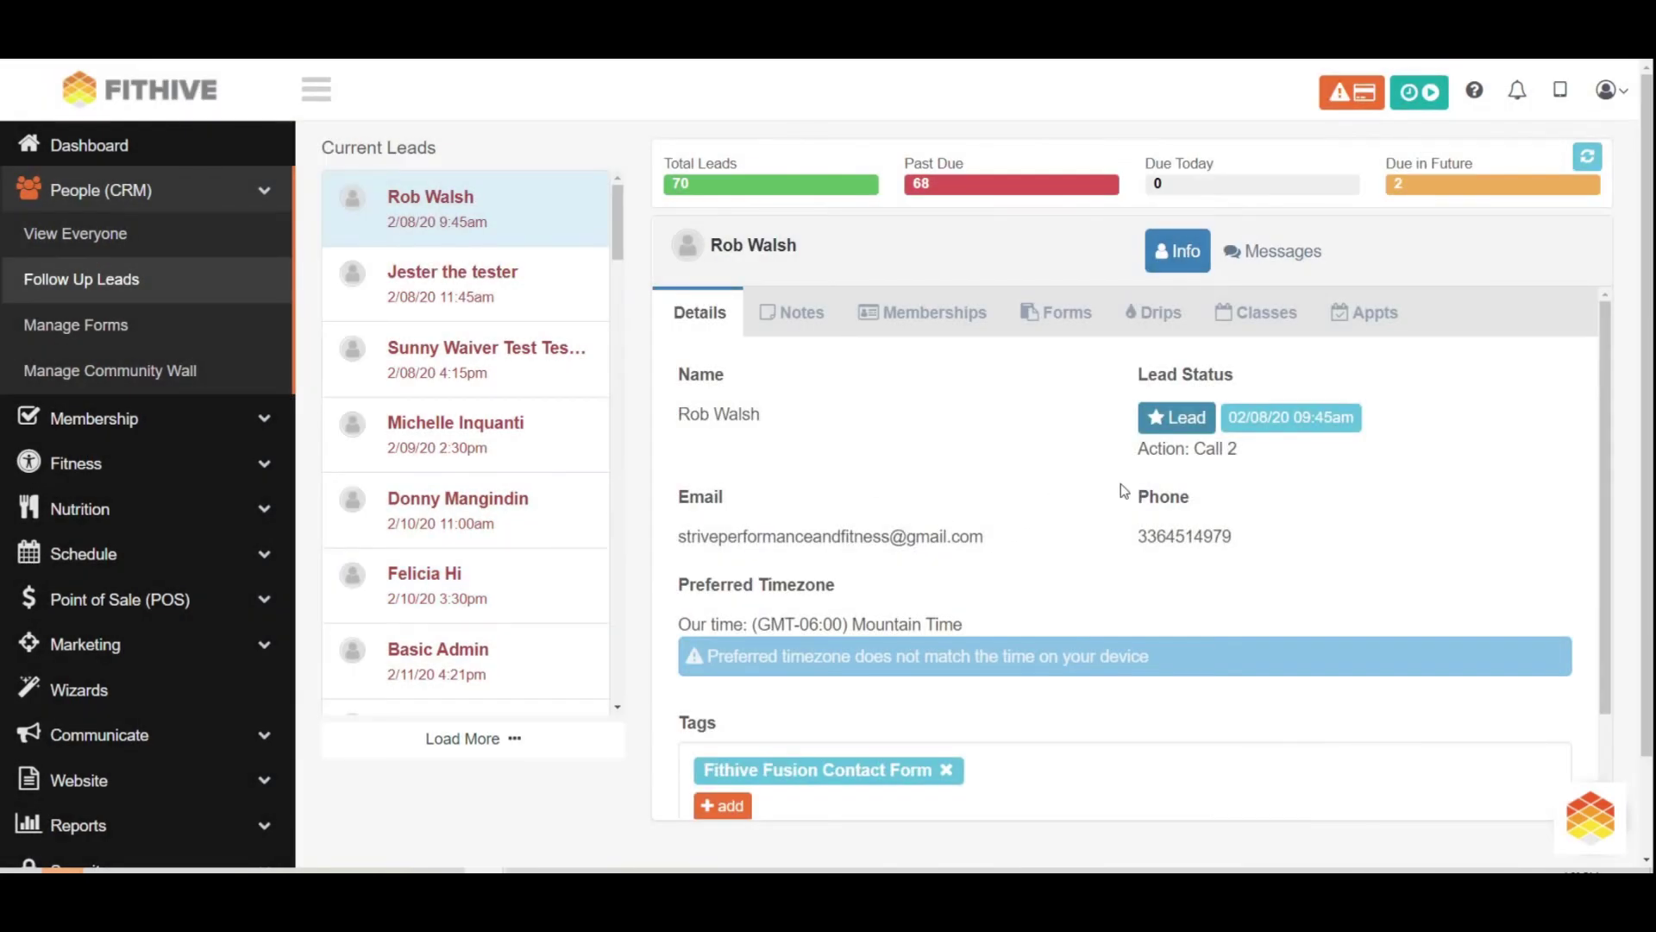
{"action": "left_click", "coordinate": [436, 285]}
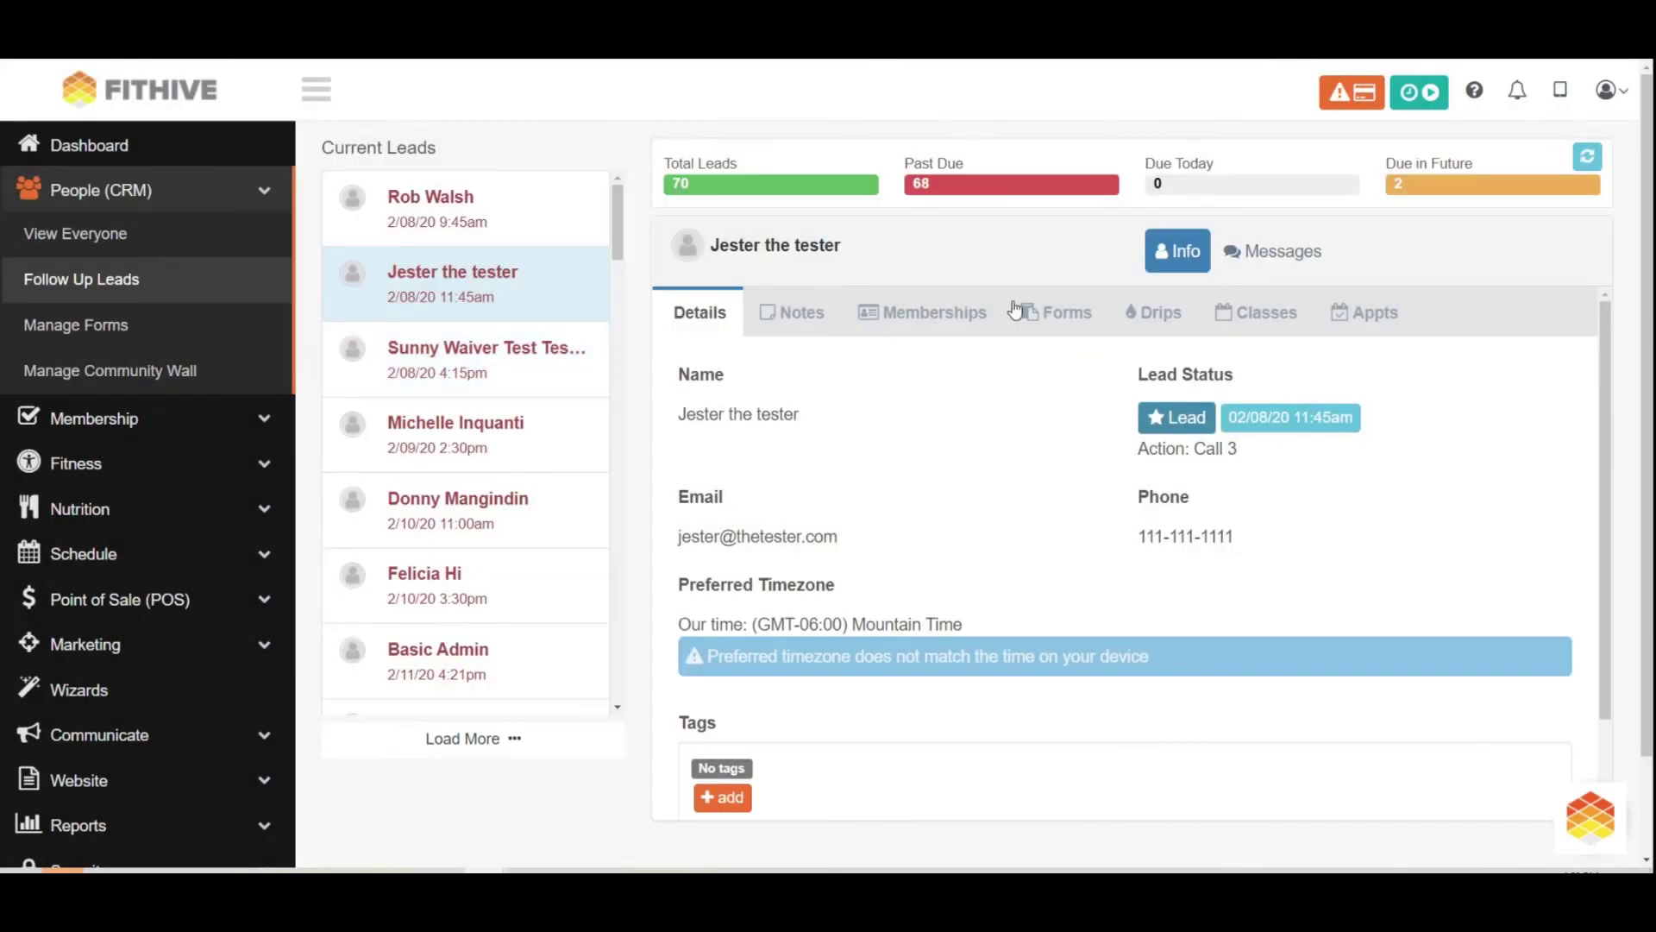
{"action": "left_click_drag", "start_coordinate": [659, 163], "coordinate": [903, 164]}
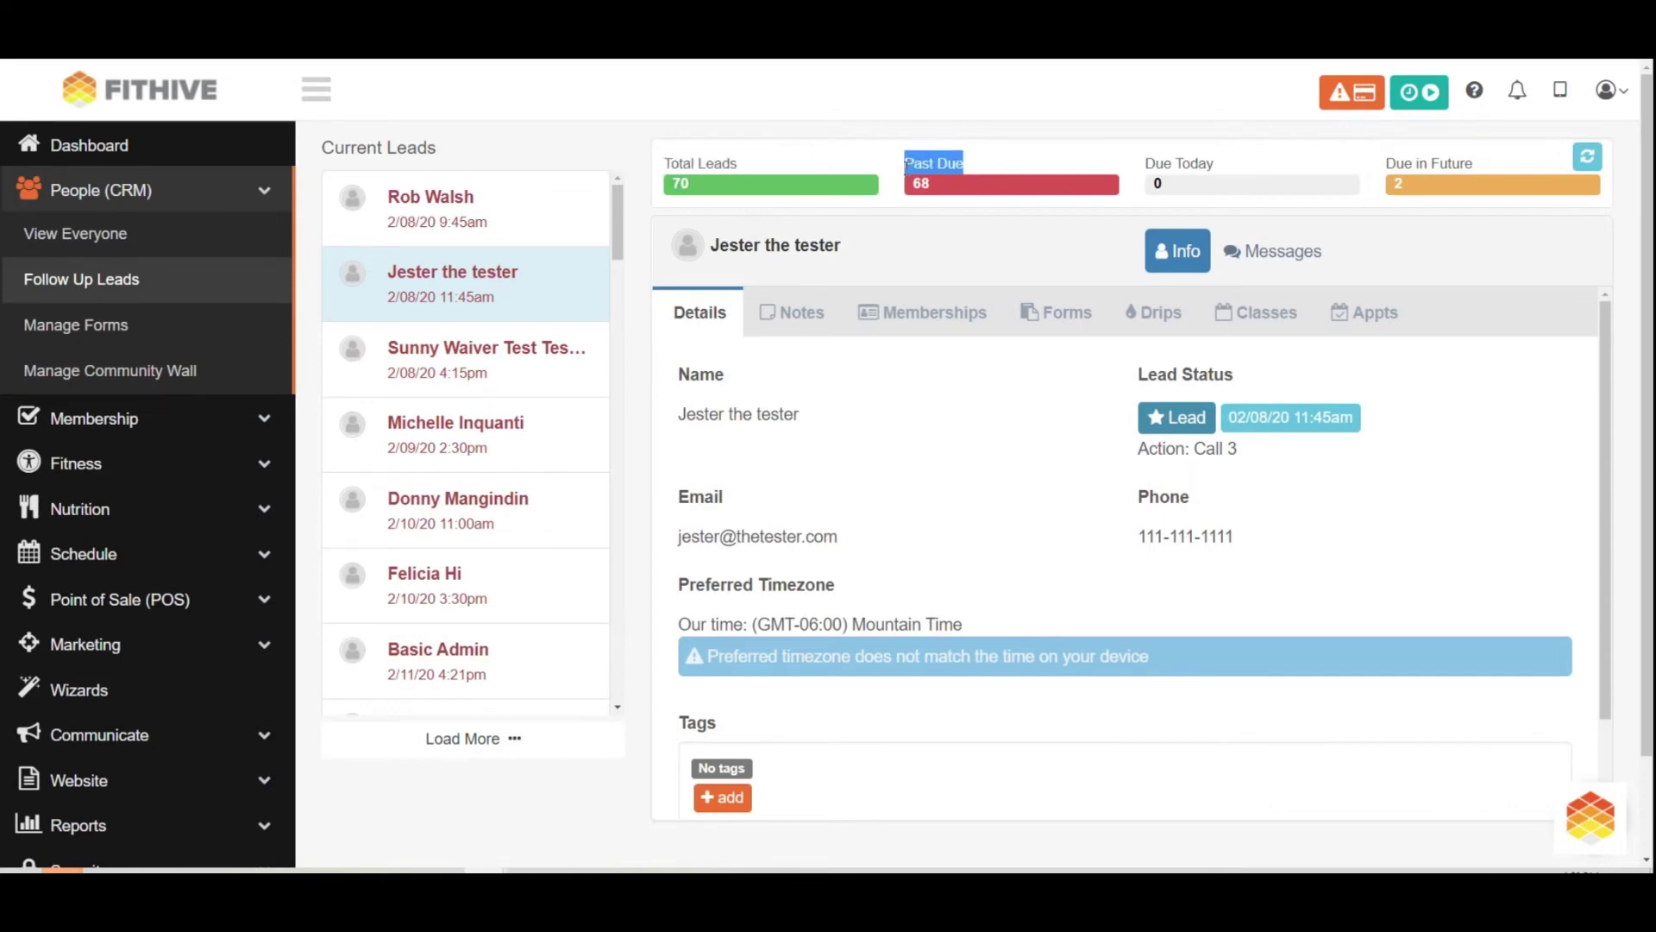
{"action": "left_click_drag", "start_coordinate": [1143, 164], "coordinate": [1228, 169]}
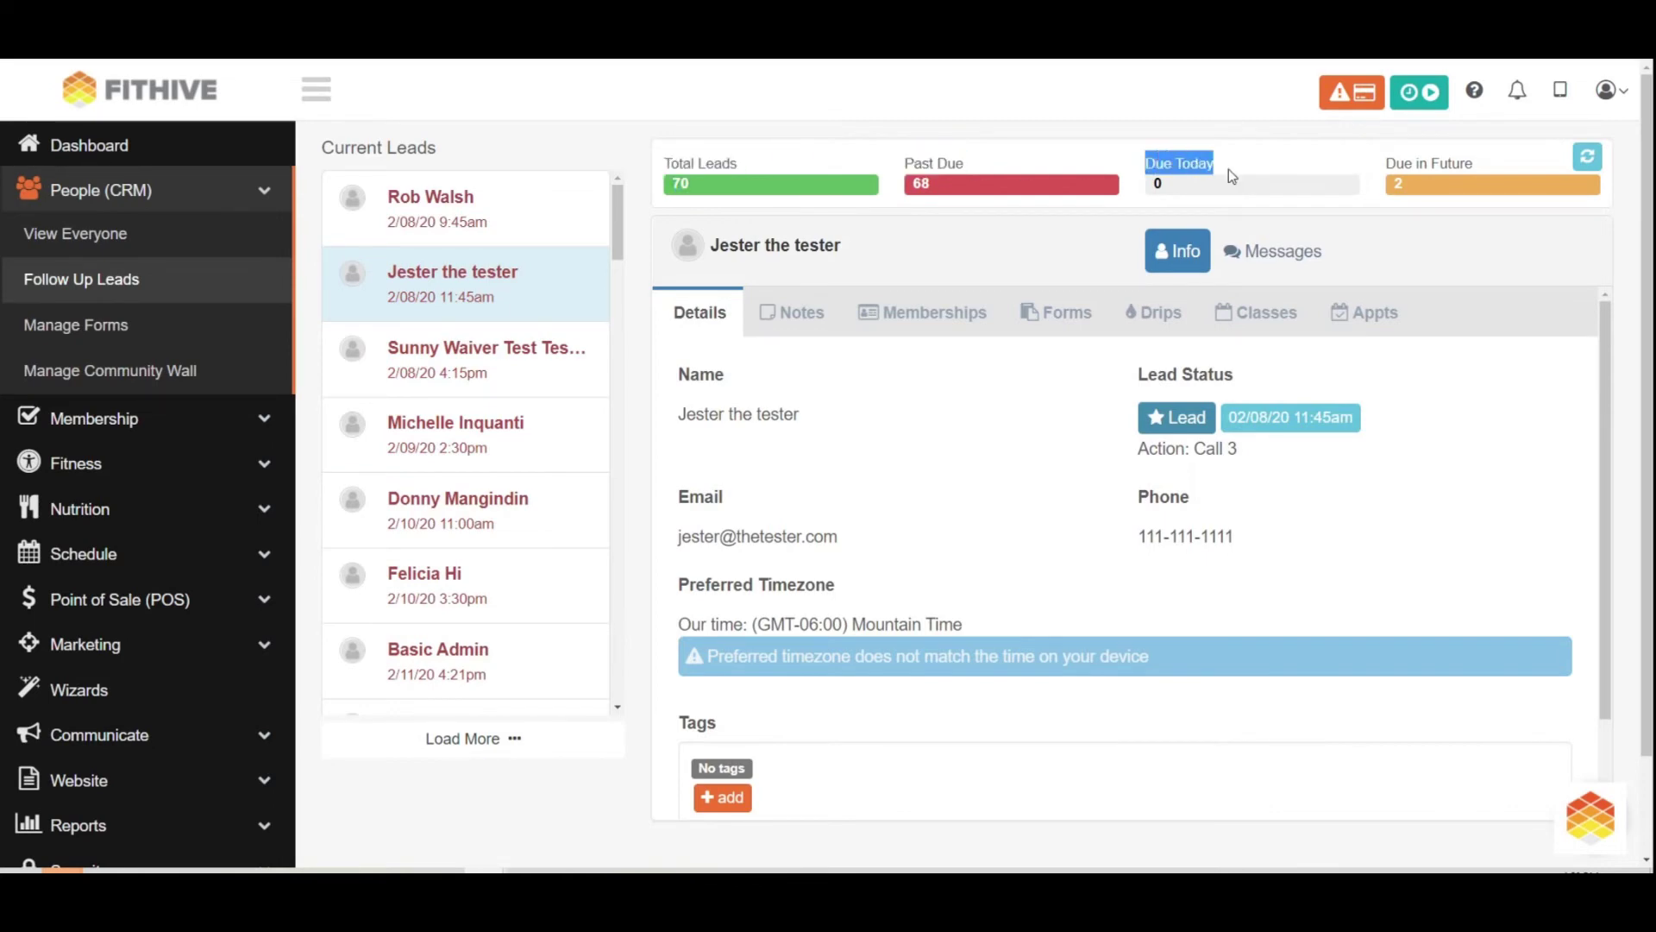
{"action": "left_click_drag", "start_coordinate": [1385, 163], "coordinate": [1477, 164]}
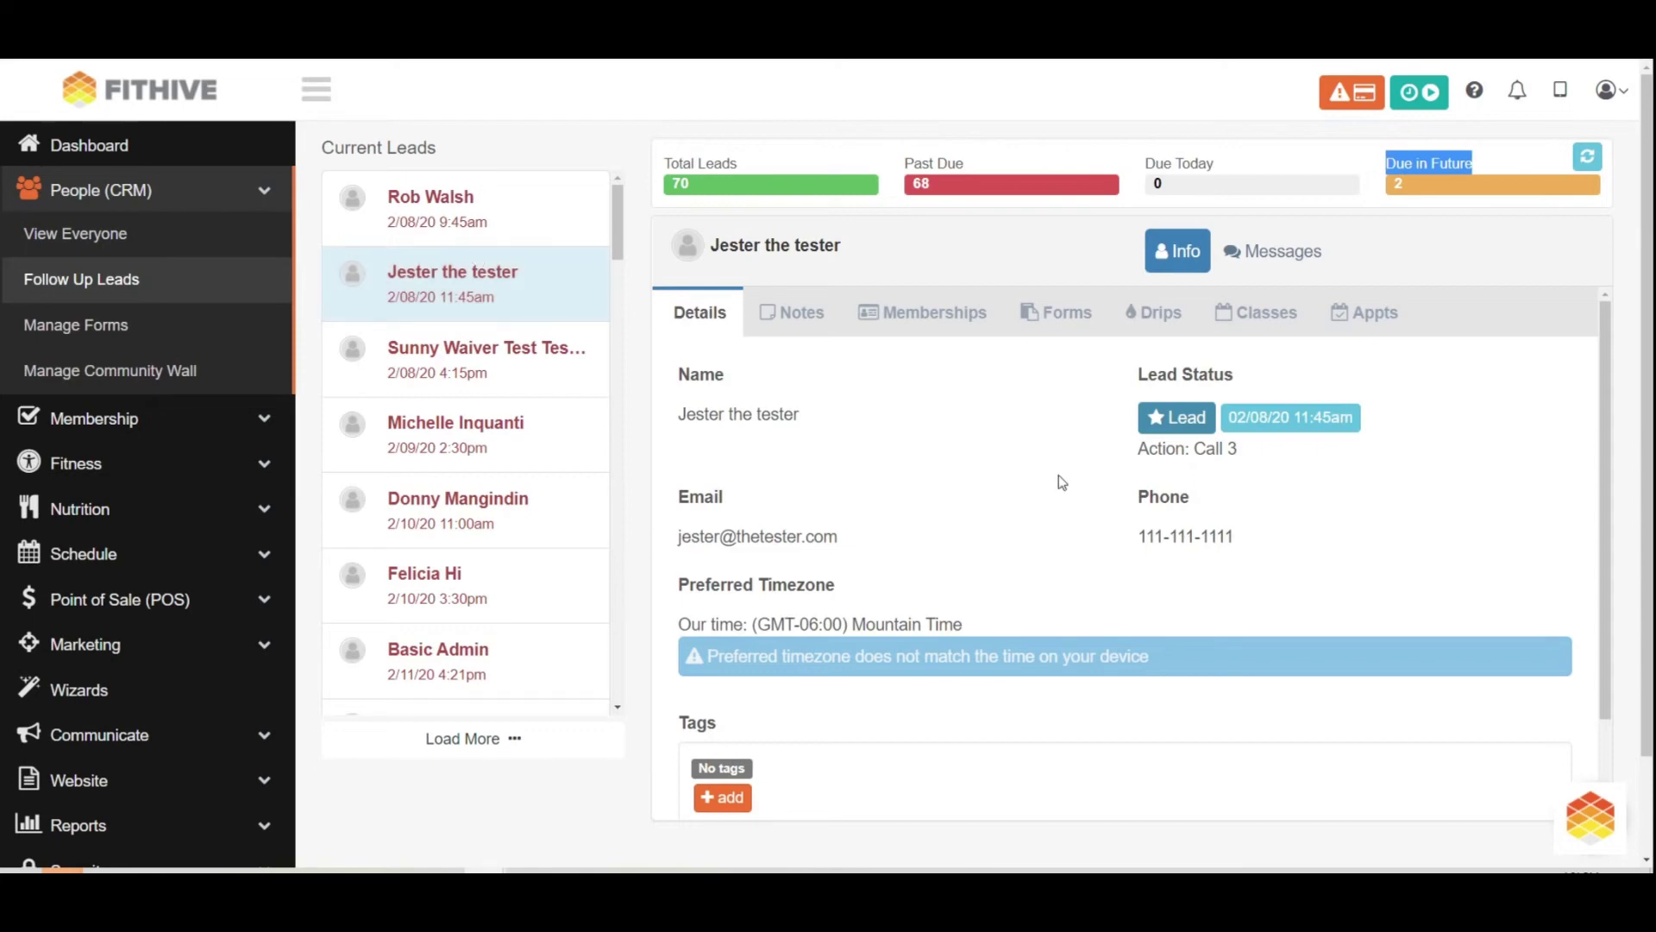
{"action": "left_click", "coordinate": [1263, 423]}
Step: Reschedule the lead to 18 February with next action 'See how they are doing'
{"action": "left_click", "coordinate": [595, 290]}
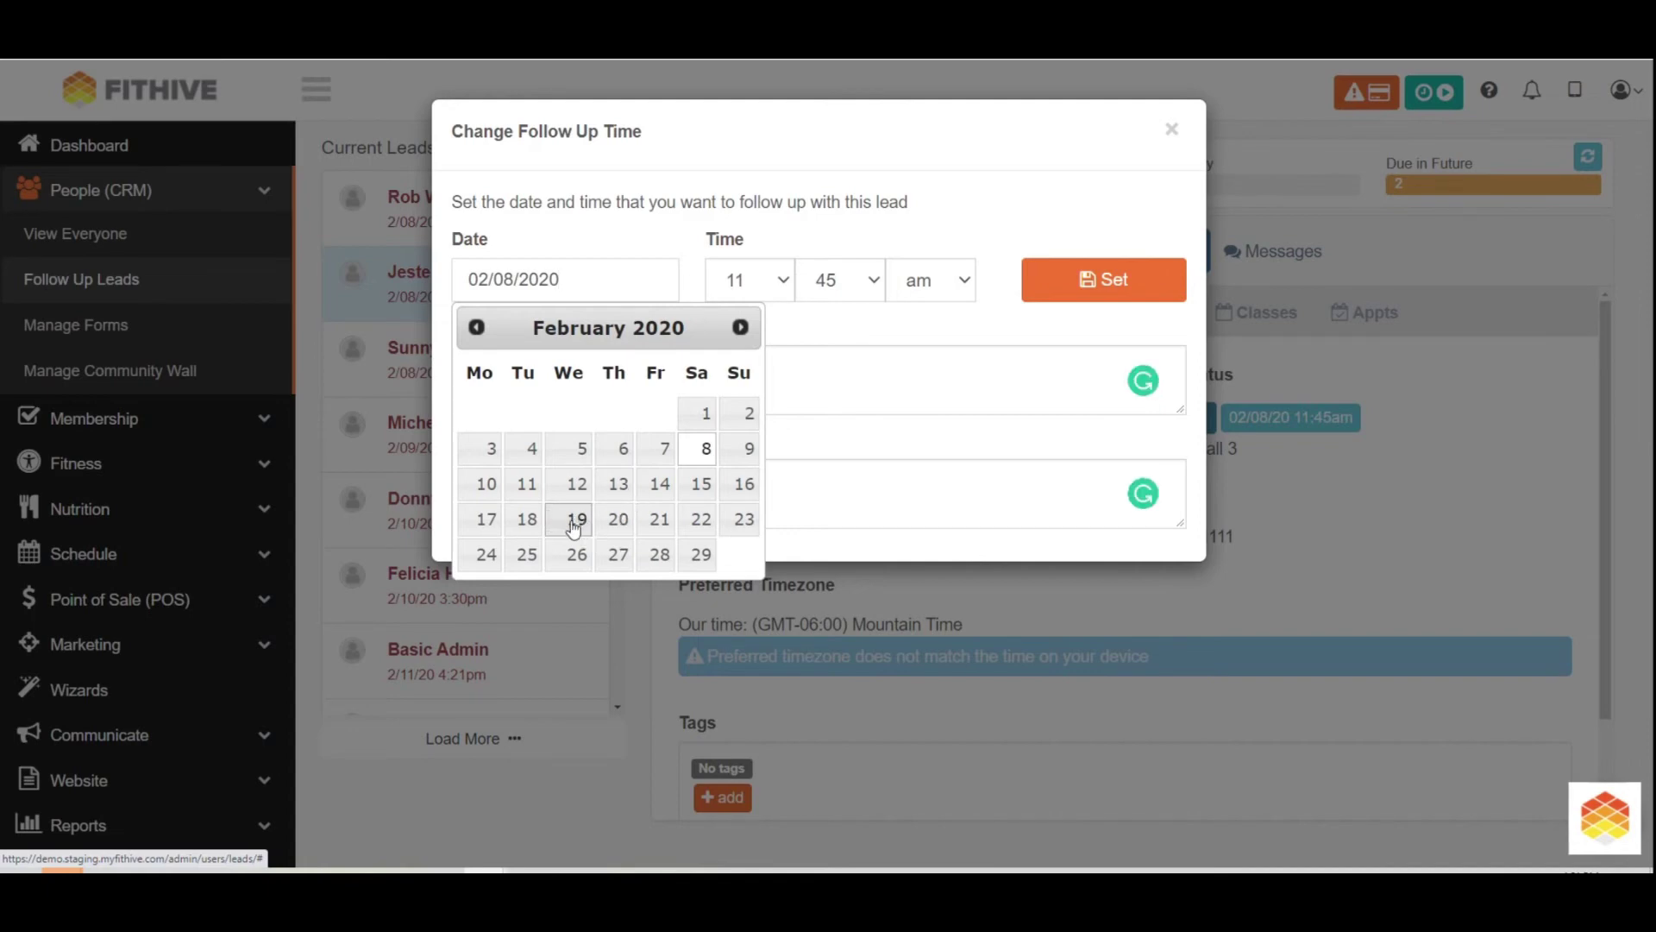
{"action": "left_click", "coordinate": [525, 520]}
{"action": "left_click_drag", "start_coordinate": [523, 488], "coordinate": [353, 489]}
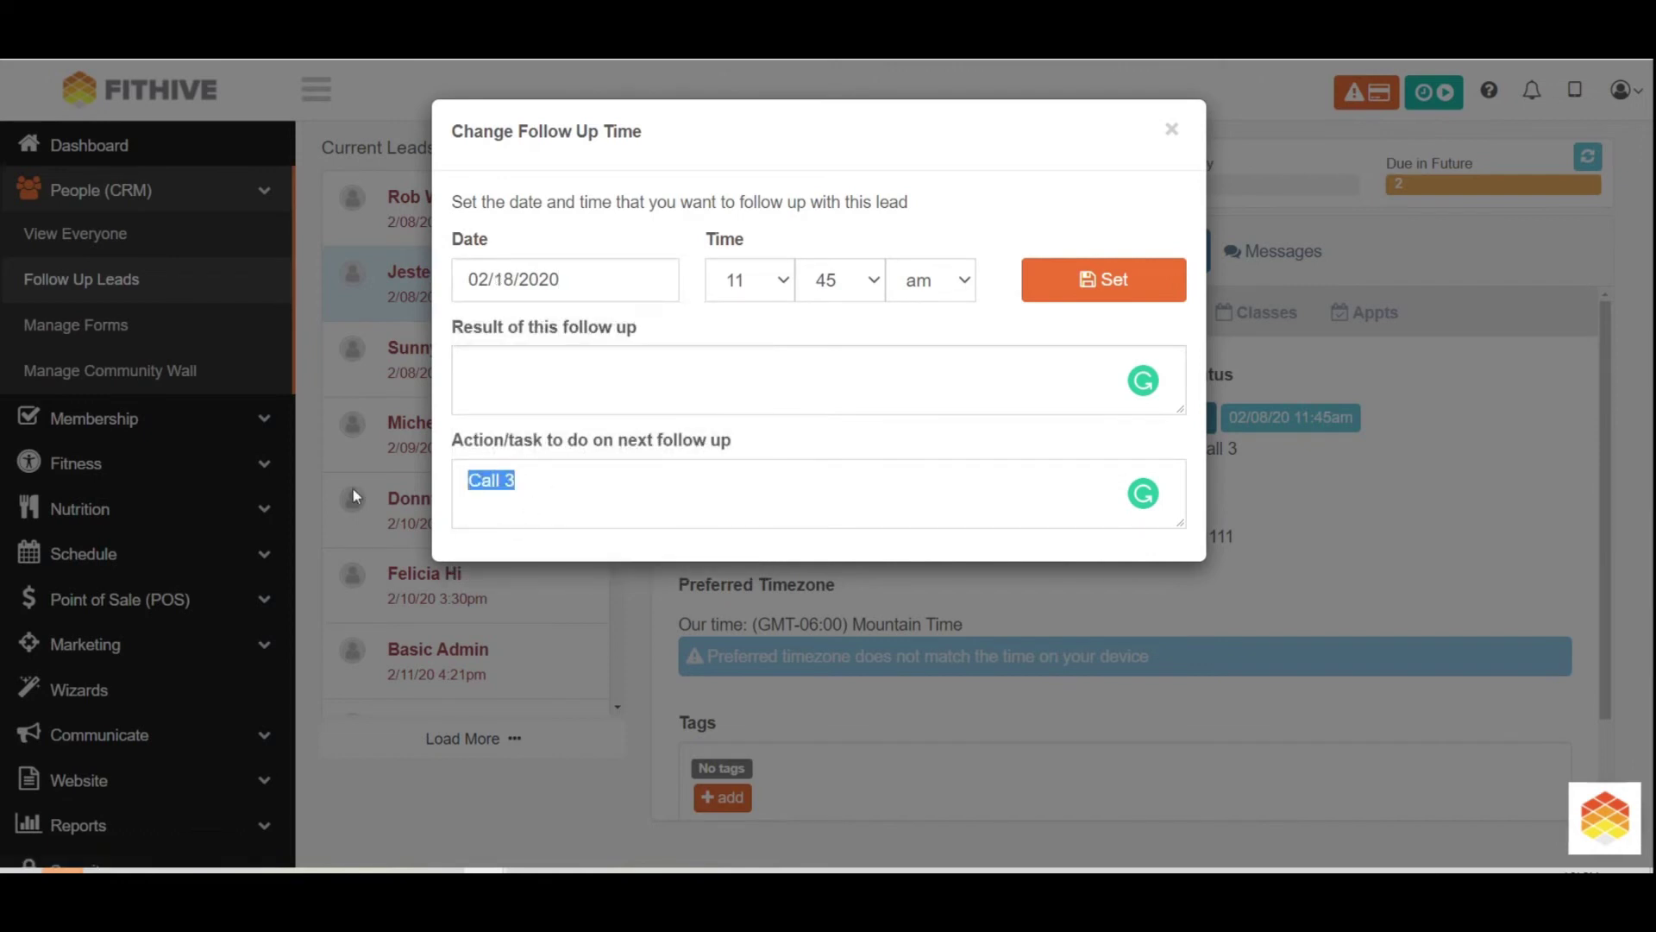
{"action": "type", "text": "See how ther"}
{"action": "key", "text": "BackSpace"}
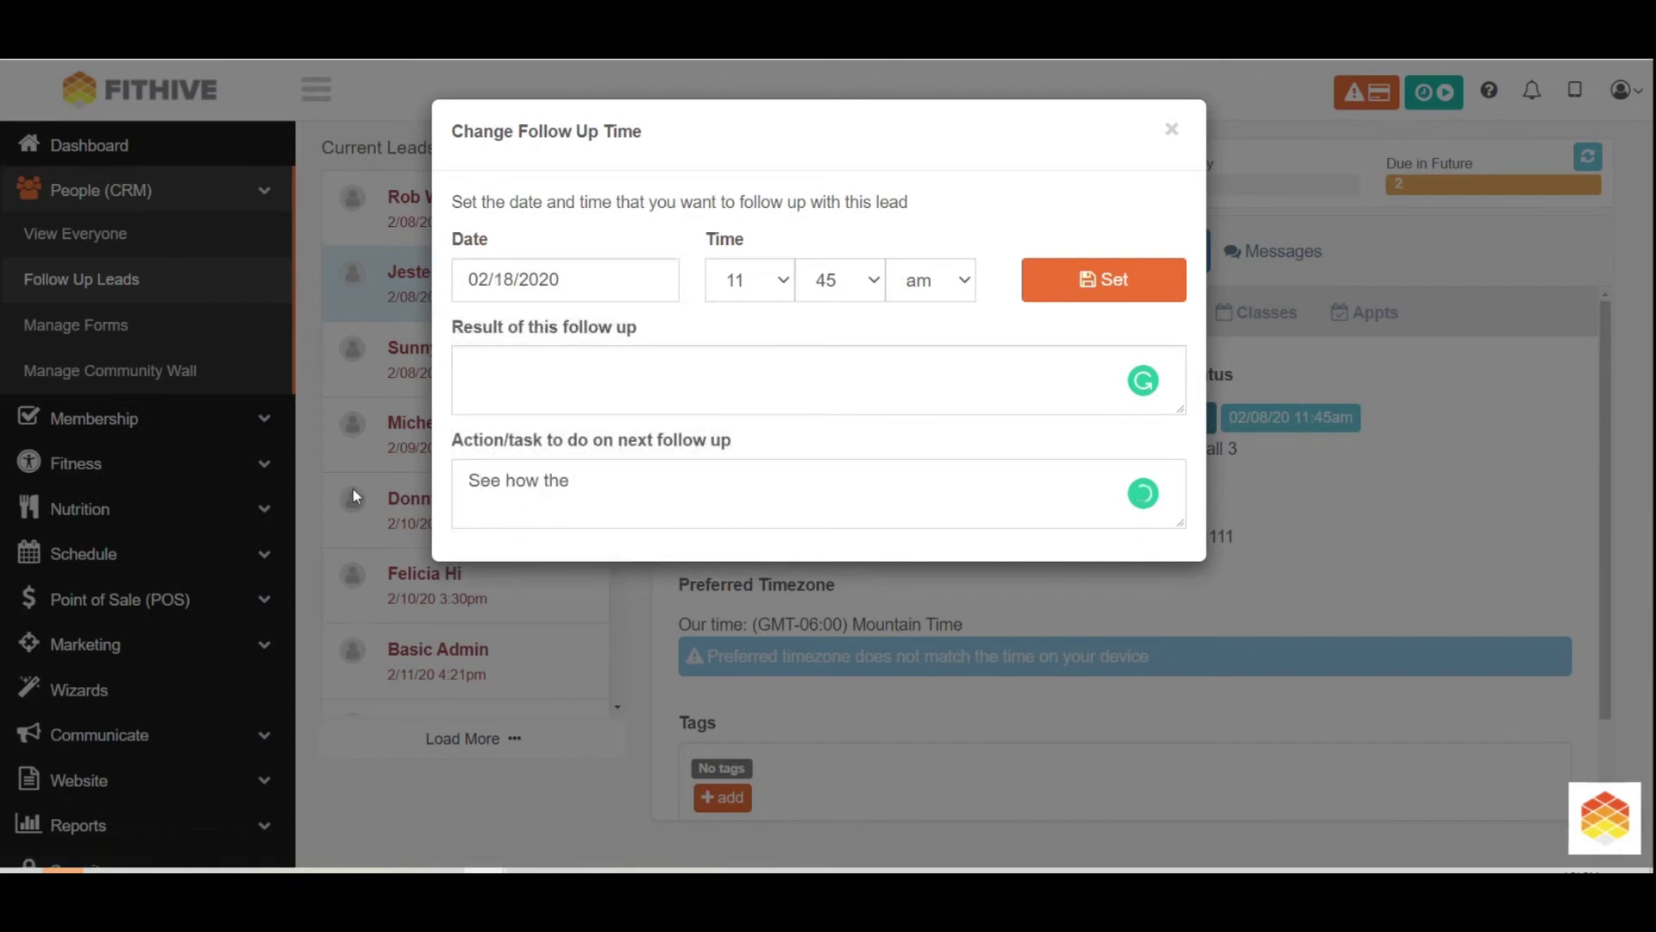
{"action": "type", "text": "y are doing"}
{"action": "left_click", "coordinate": [1103, 293]}
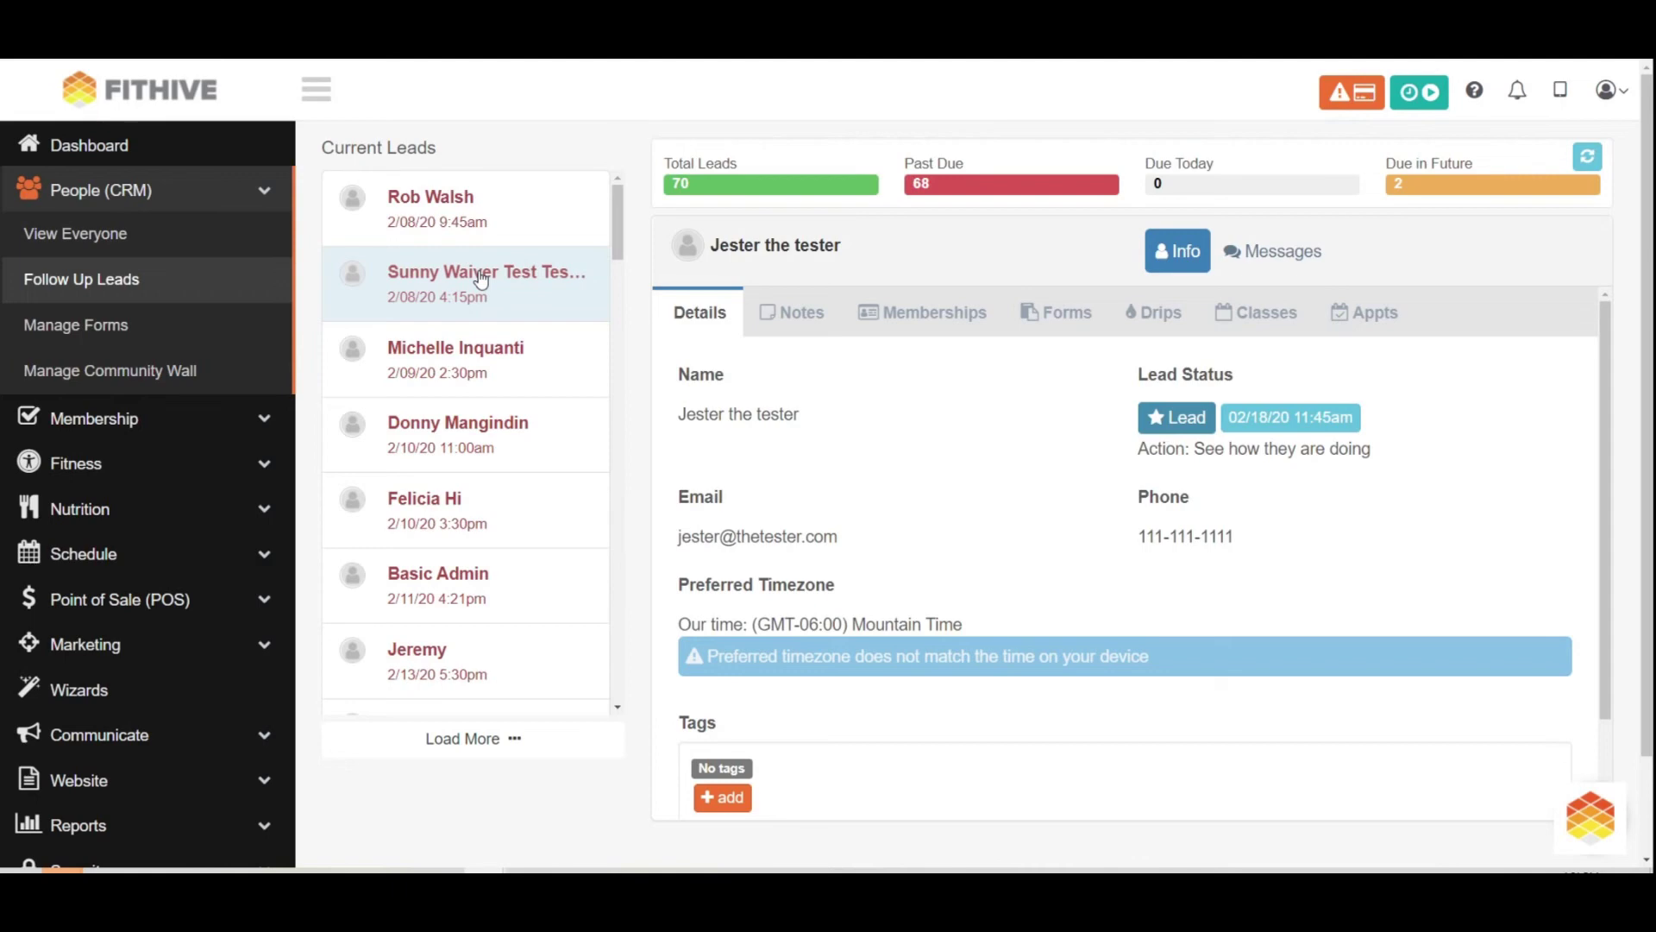
Step: Log the 9:45am lead's result as '30 day follow up and he was loving the program'
{"action": "left_click", "coordinate": [448, 202]}
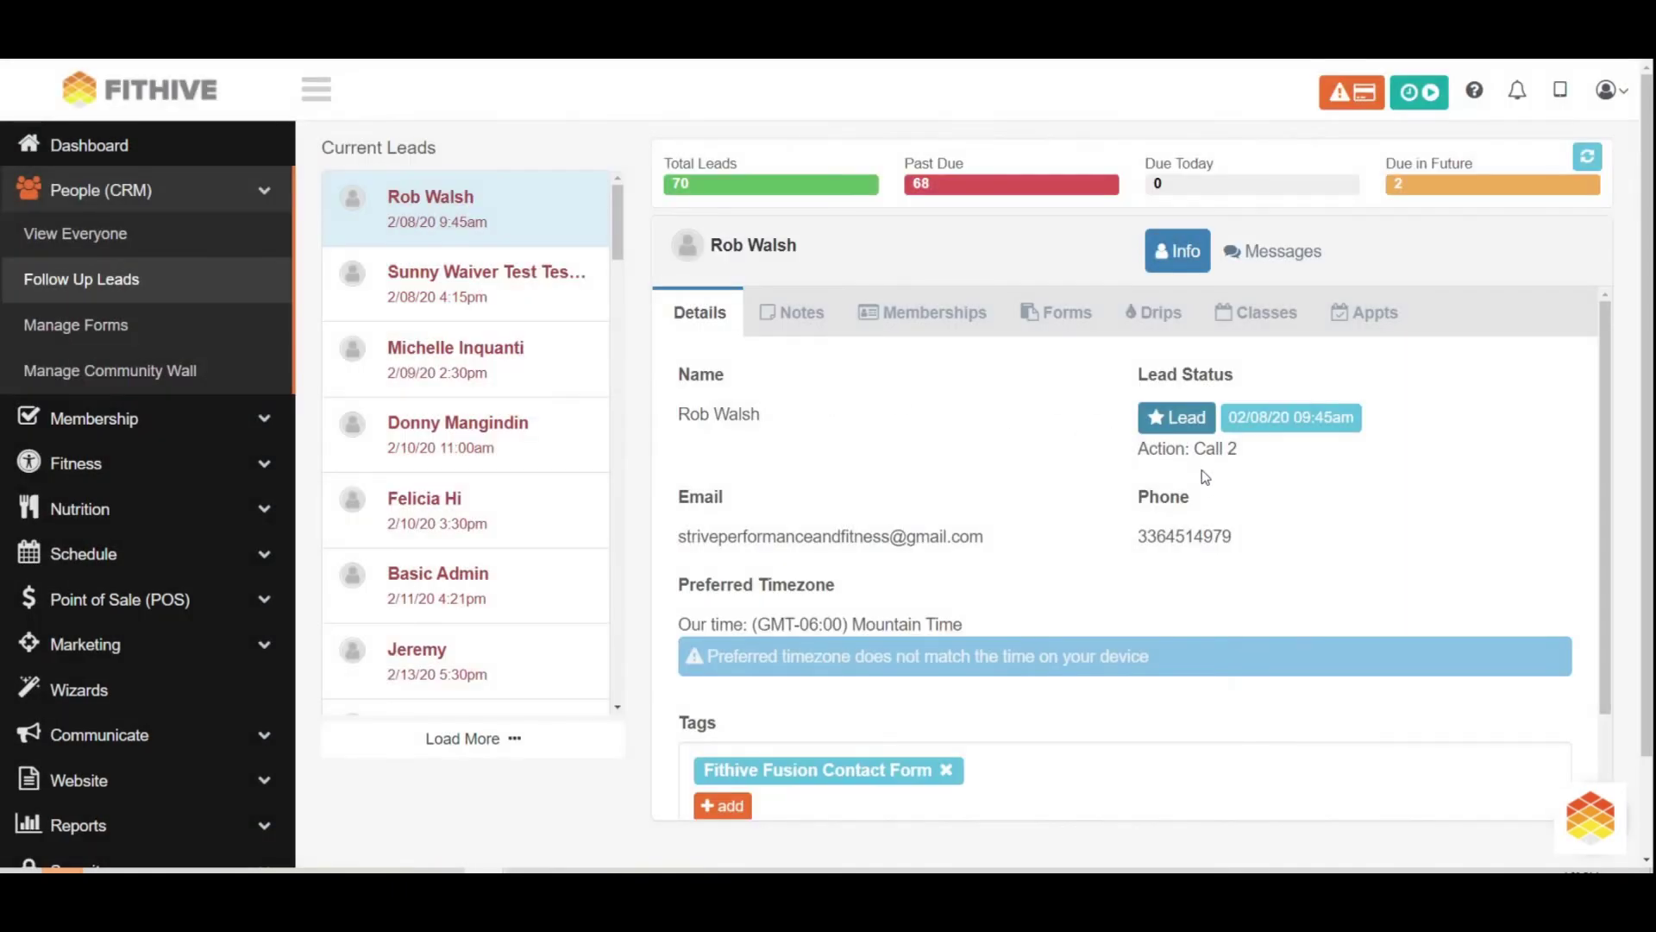
{"action": "left_click", "coordinate": [1265, 416]}
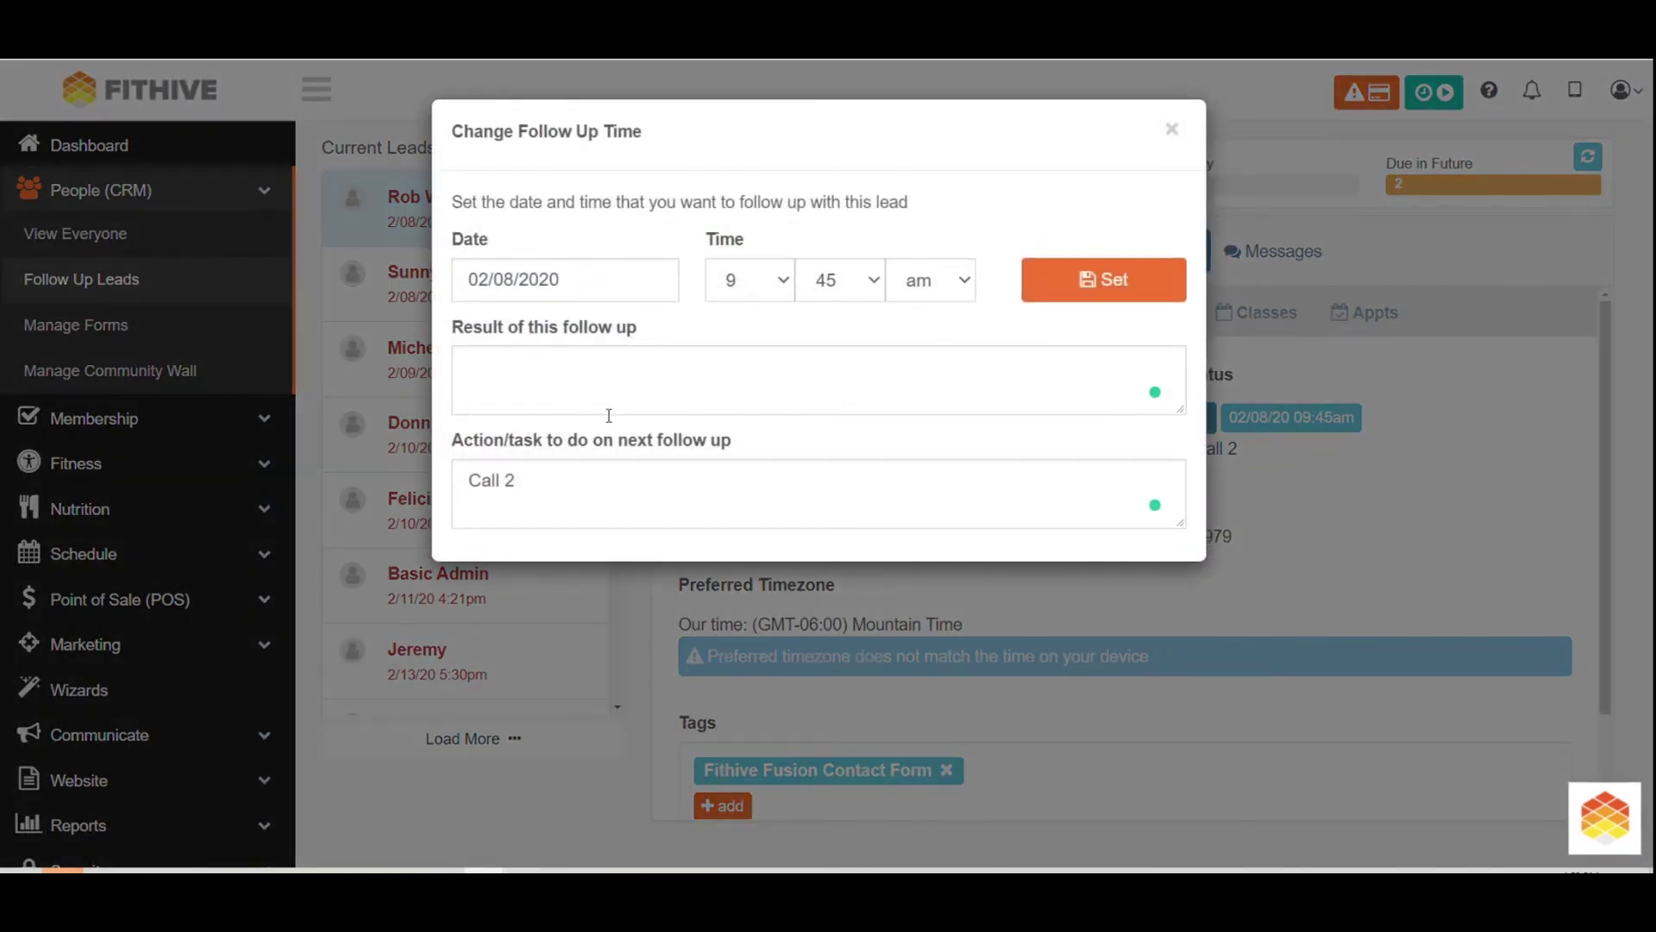
{"action": "triple_click", "coordinate": [573, 481]}
{"action": "left_click", "coordinate": [583, 402]}
{"action": "type", "text": "30 day f"}
{"action": "type", "text": "ollowin"}
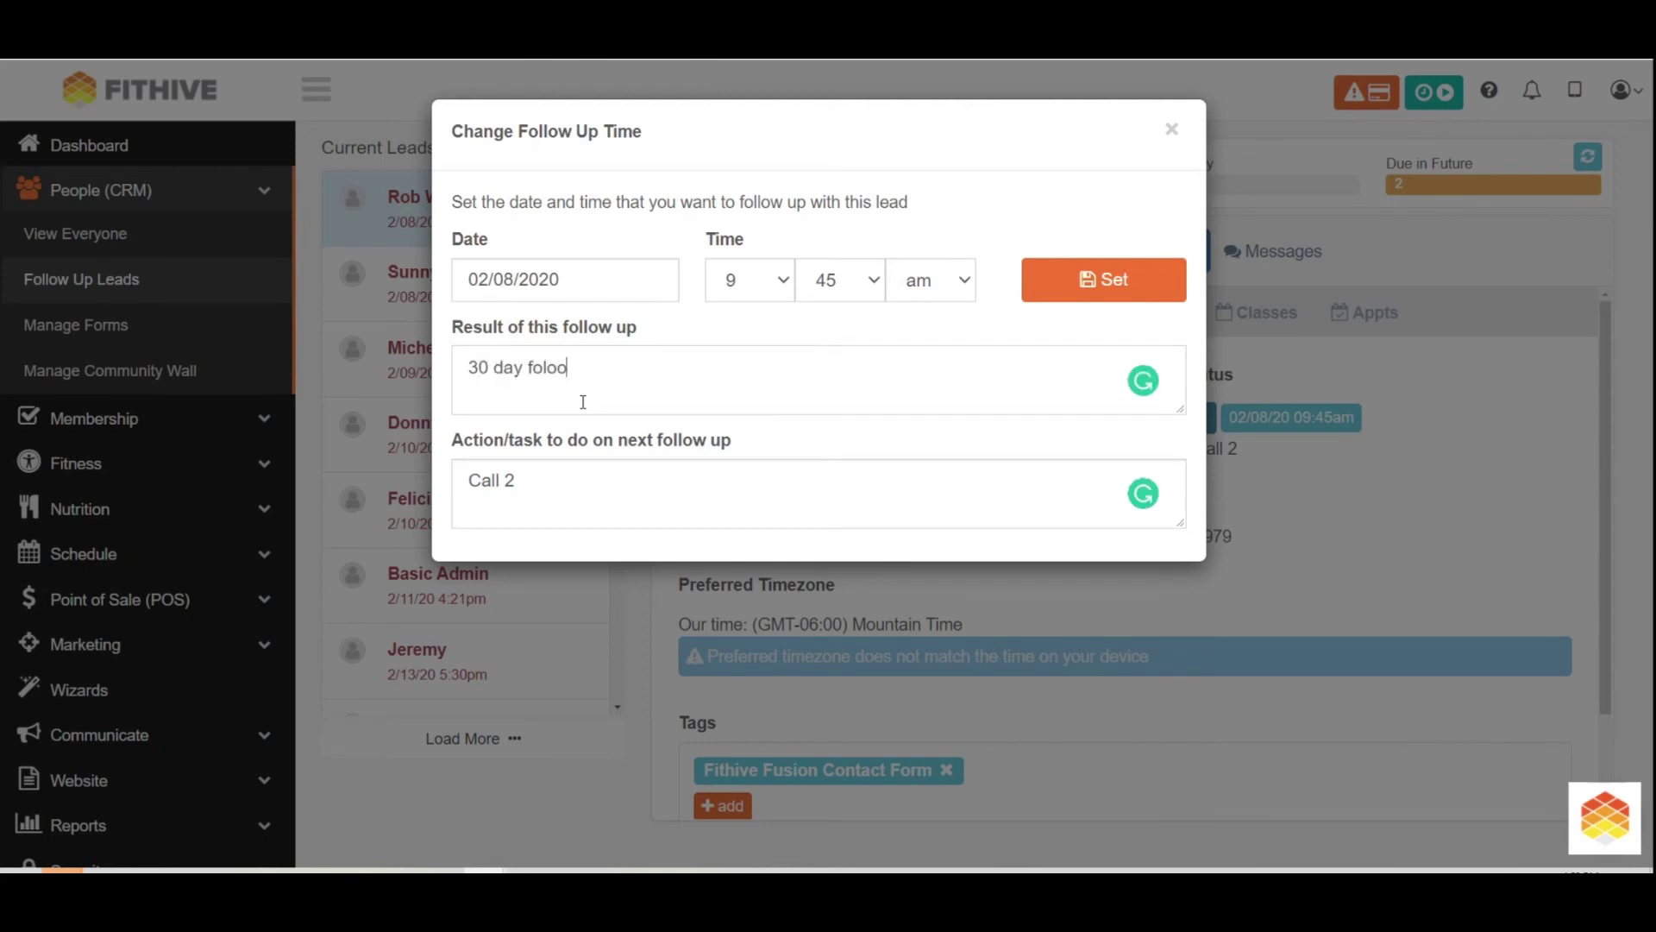
{"action": "key", "text": "BackSpace"}
{"action": "key", "text": "BackSpace"}
{"action": "key", "text": "BackSpace"}
{"action": "key", "text": "BackSpace"}
{"action": "key", "text": "BackSpace"}
{"action": "type", "text": "low"}
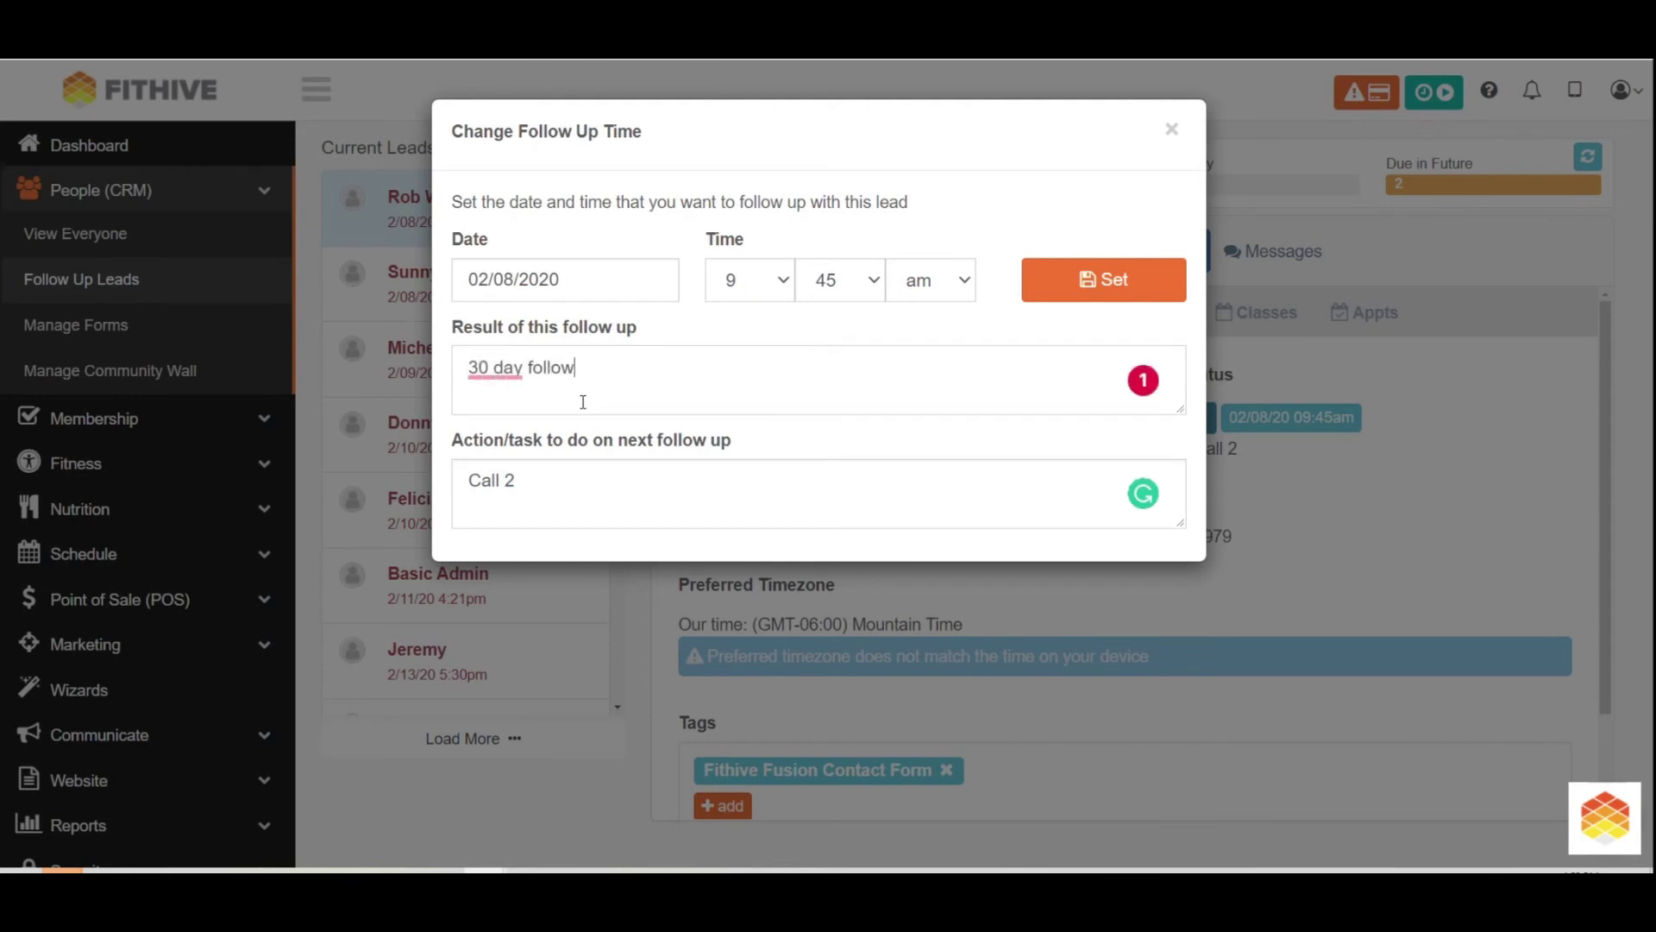
{"action": "type", "text": " up and he "}
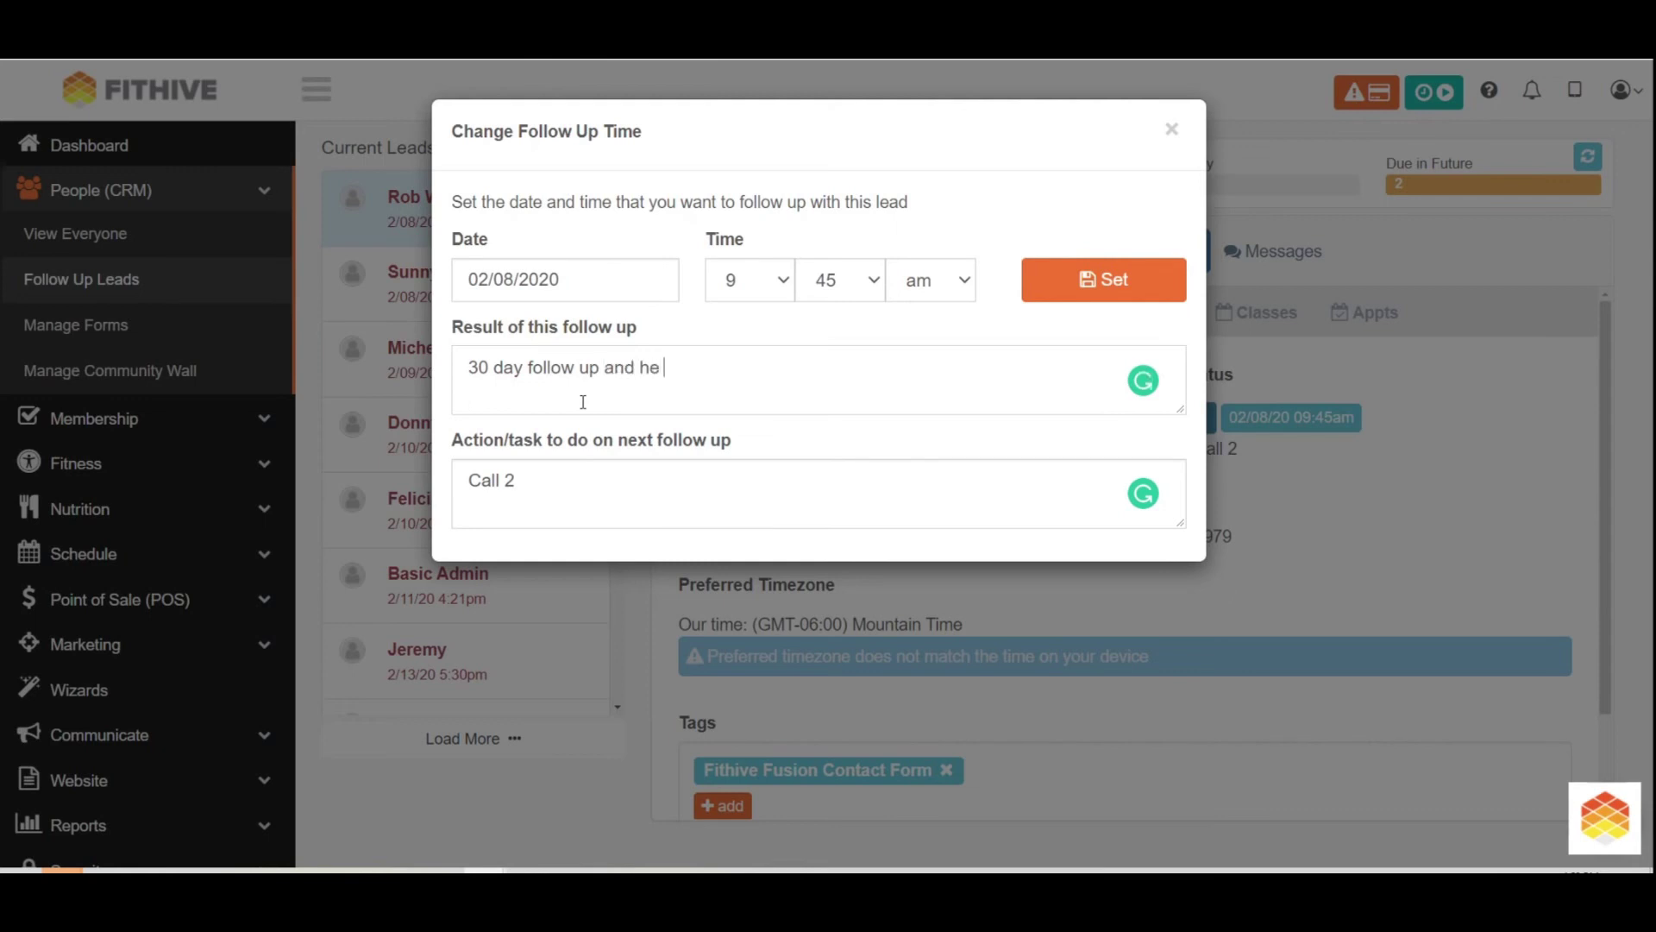
{"action": "type", "text": "was loving the program"}
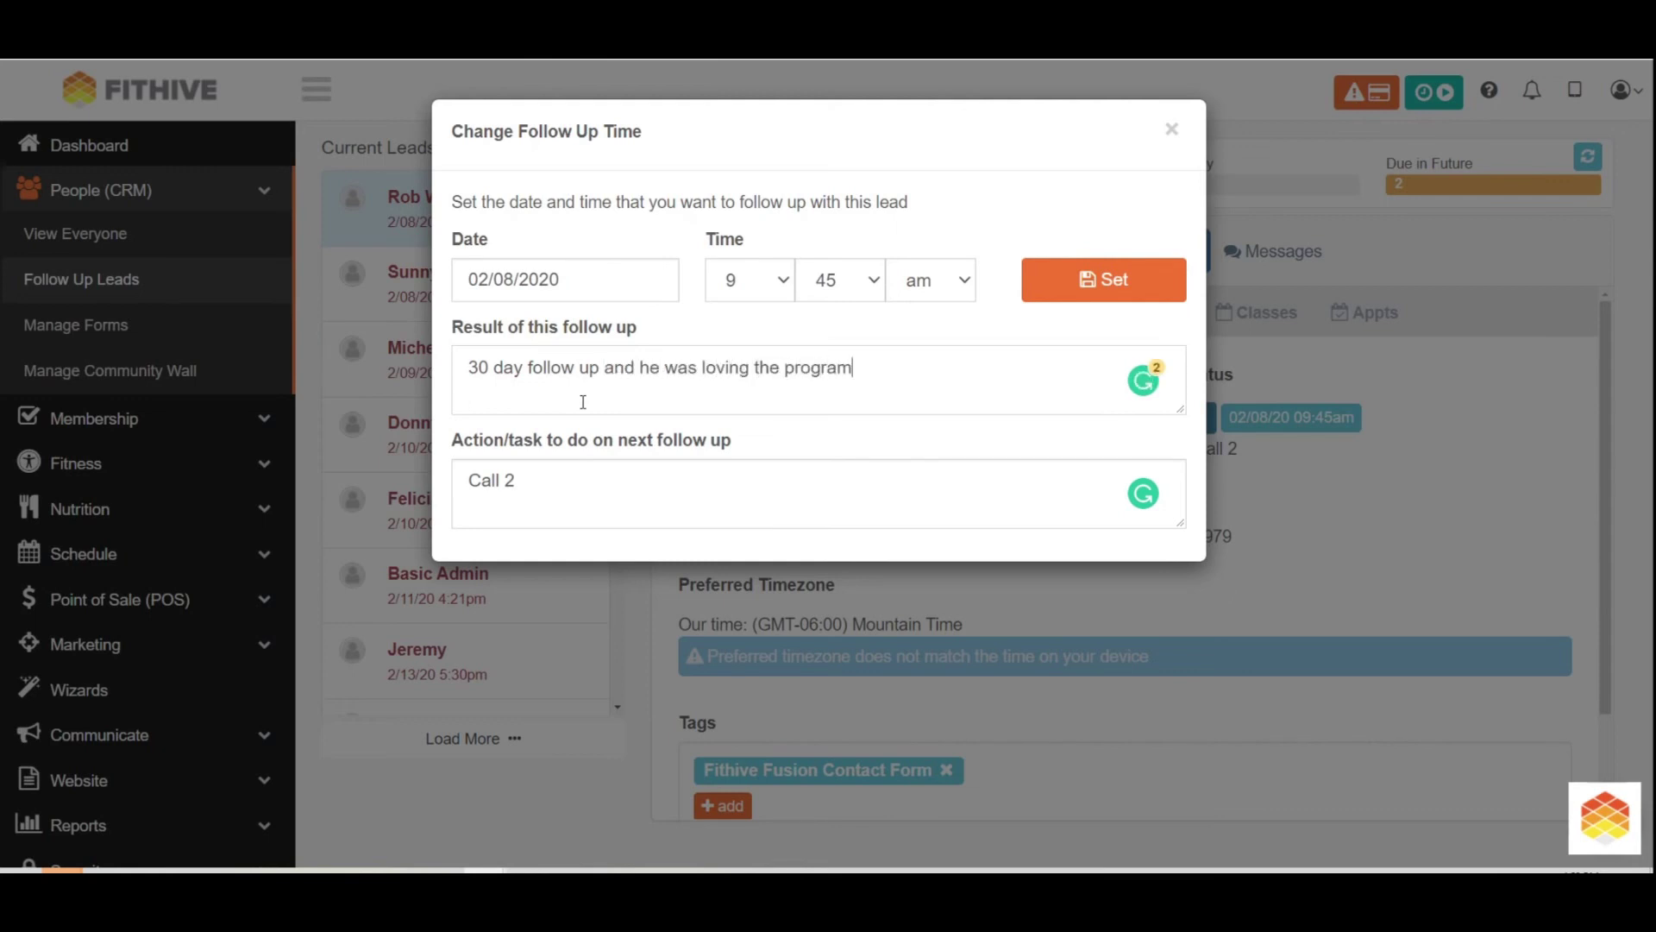
Step: Set the next action to '90 Day FollowUP' and reschedule the follow-up to 8 May 2020
{"action": "left_click_drag", "start_coordinate": [581, 484], "coordinate": [267, 483]}
{"action": "type", "text": "90 Day FollowUP"}
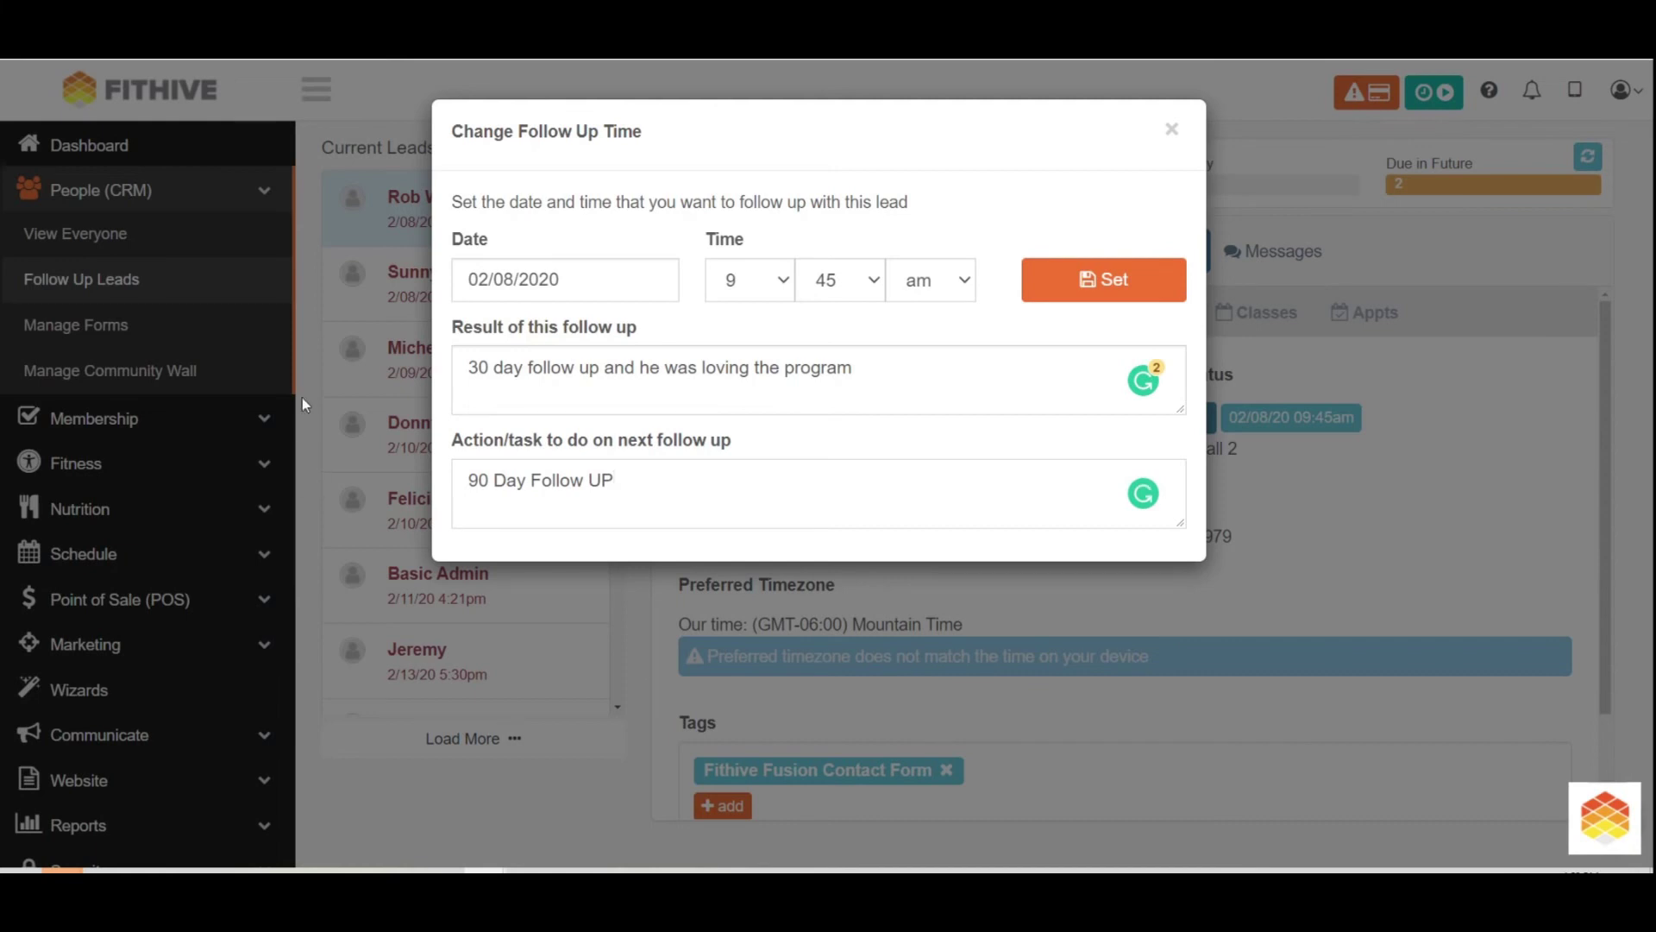
{"action": "left_click", "coordinate": [570, 279]}
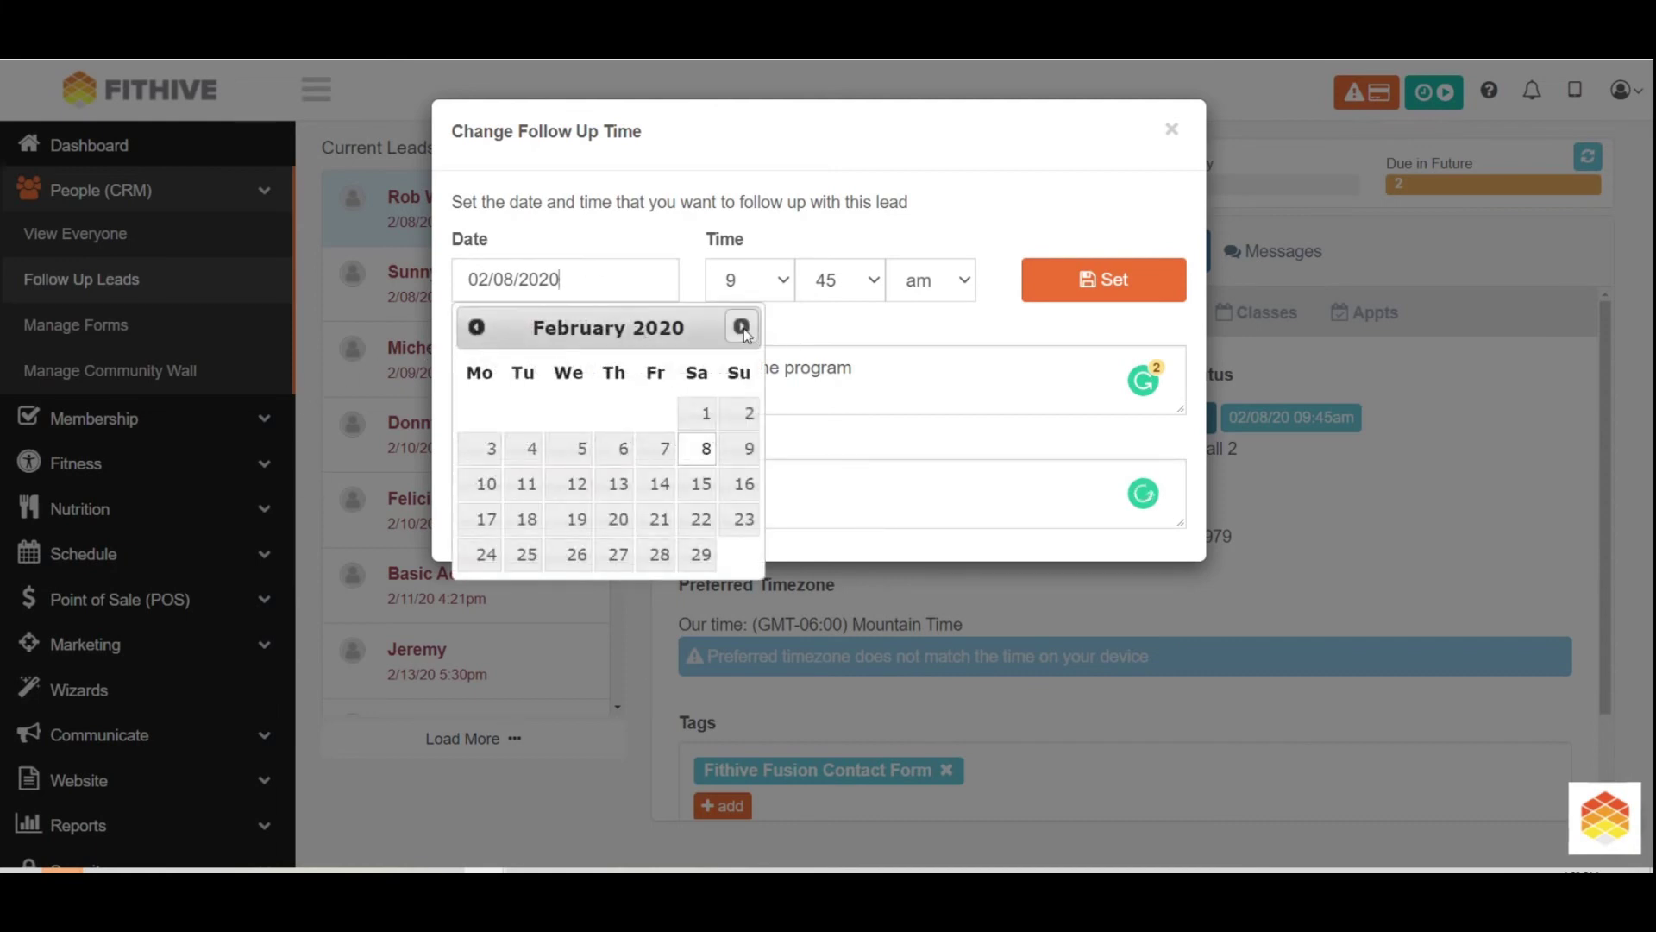
{"action": "left_click", "coordinate": [742, 327]}
{"action": "left_click", "coordinate": [742, 327]}
{"action": "left_click", "coordinate": [742, 327]}
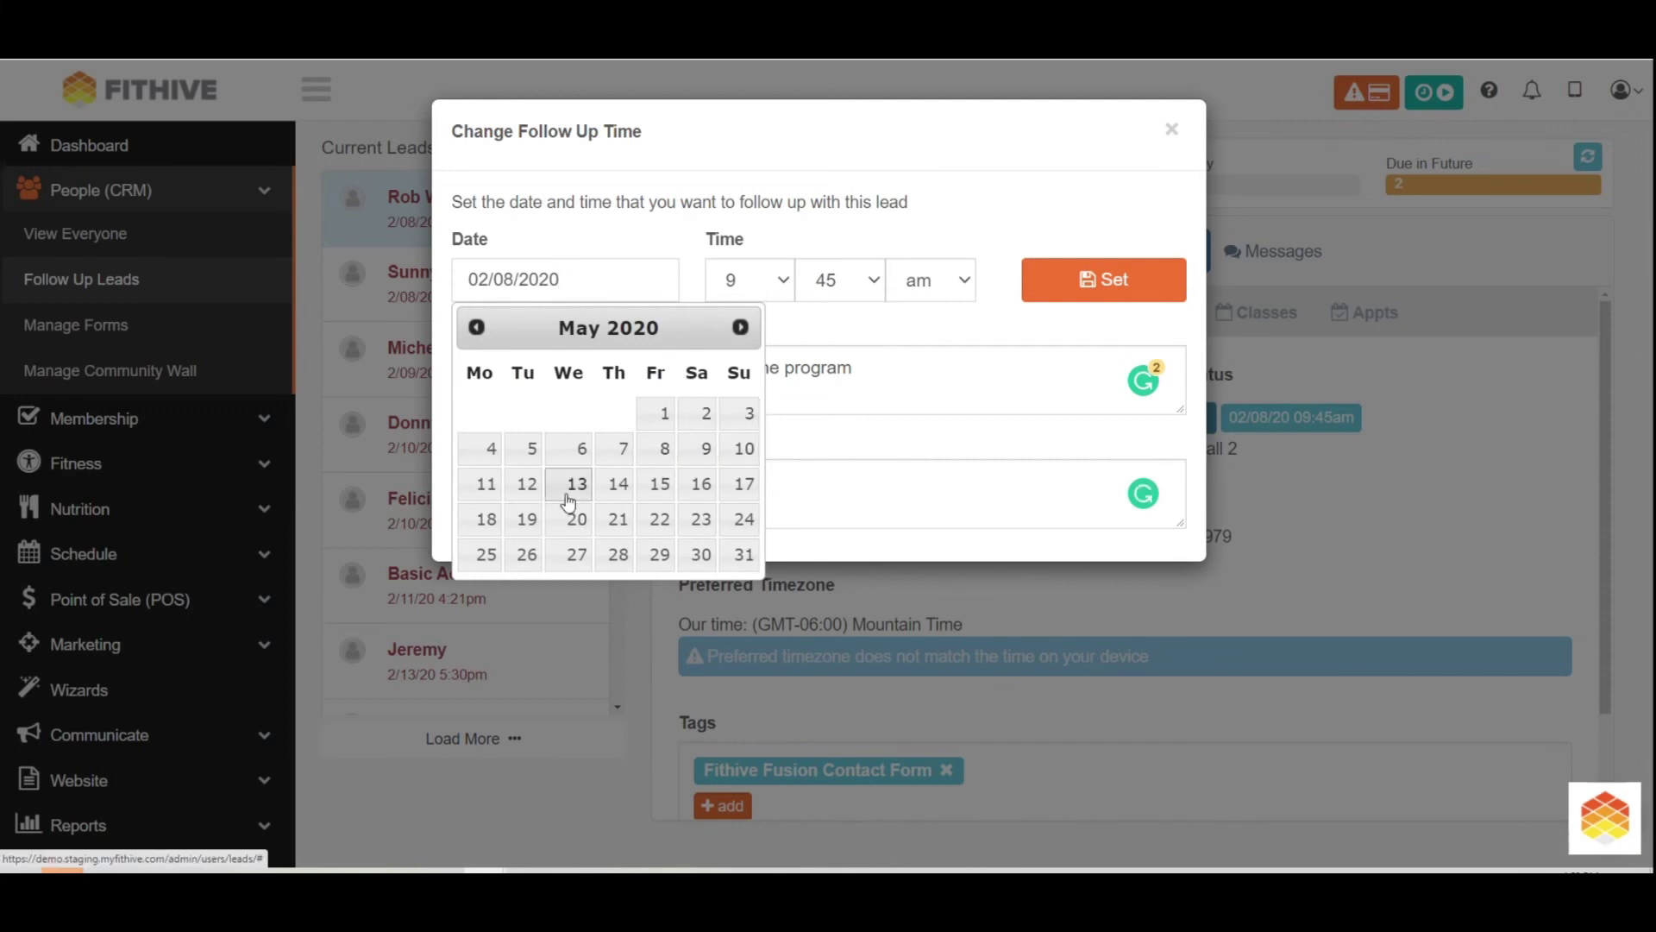
{"action": "left_click", "coordinate": [666, 457]}
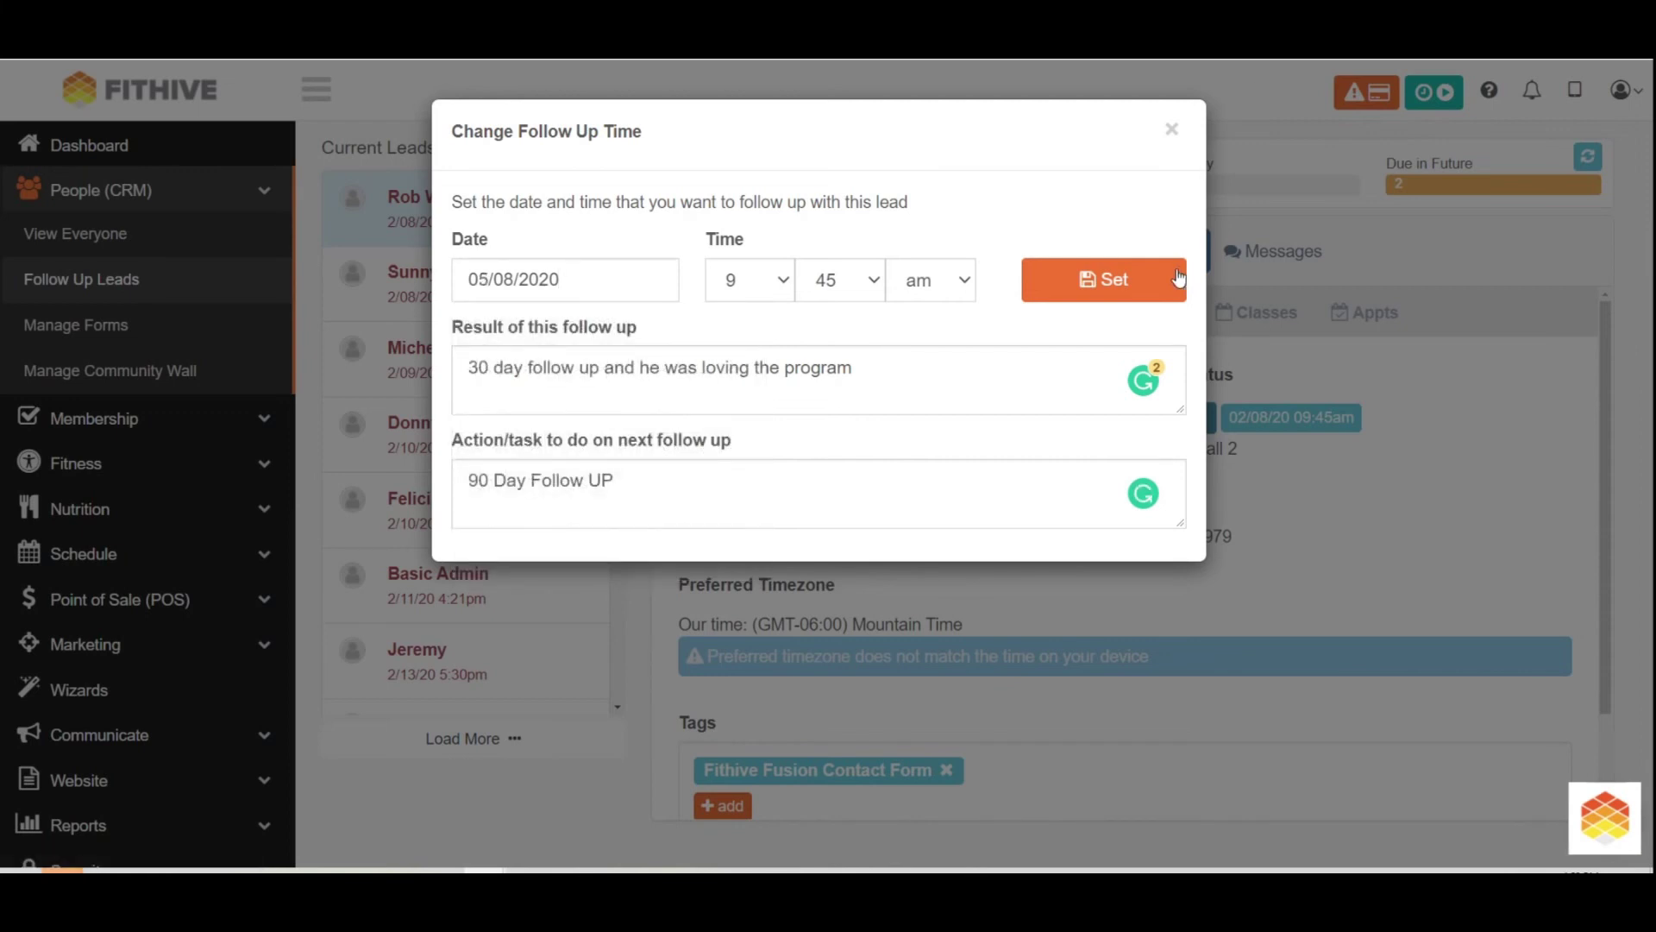
{"action": "left_click", "coordinate": [1114, 286]}
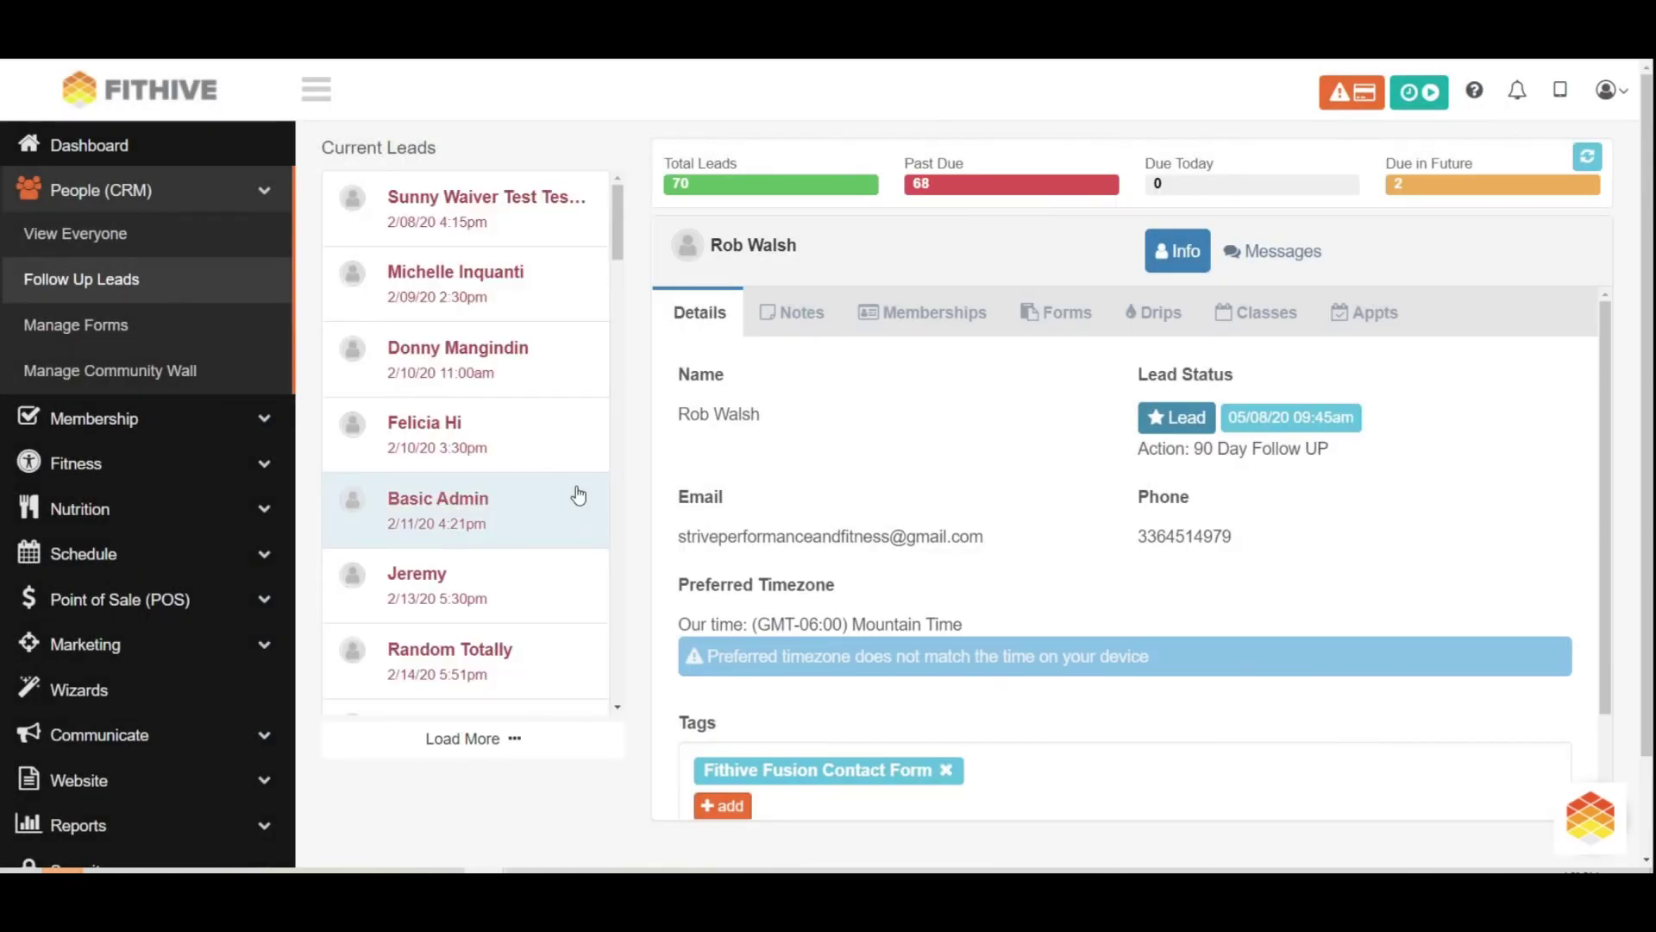
Step: Reword the next action to '90 FREE T-Shirt in Class', keeping the 05/08/20 follow-up date
{"action": "left_click", "coordinate": [1269, 426]}
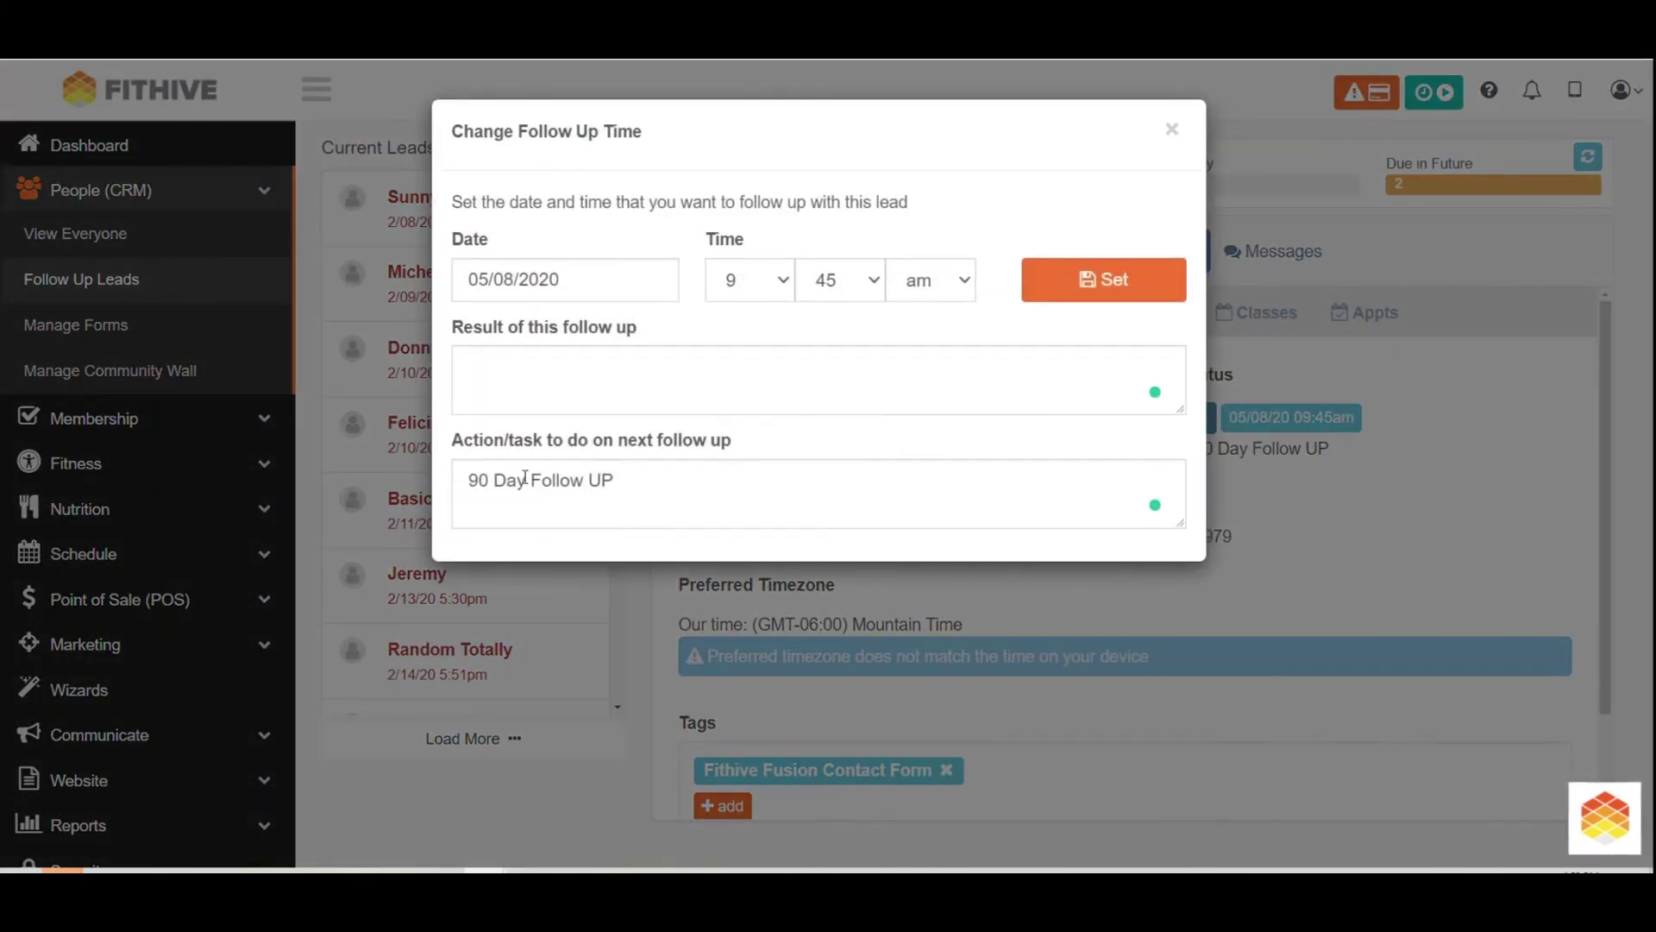
{"action": "left_click_drag", "start_coordinate": [493, 482], "coordinate": [762, 491]}
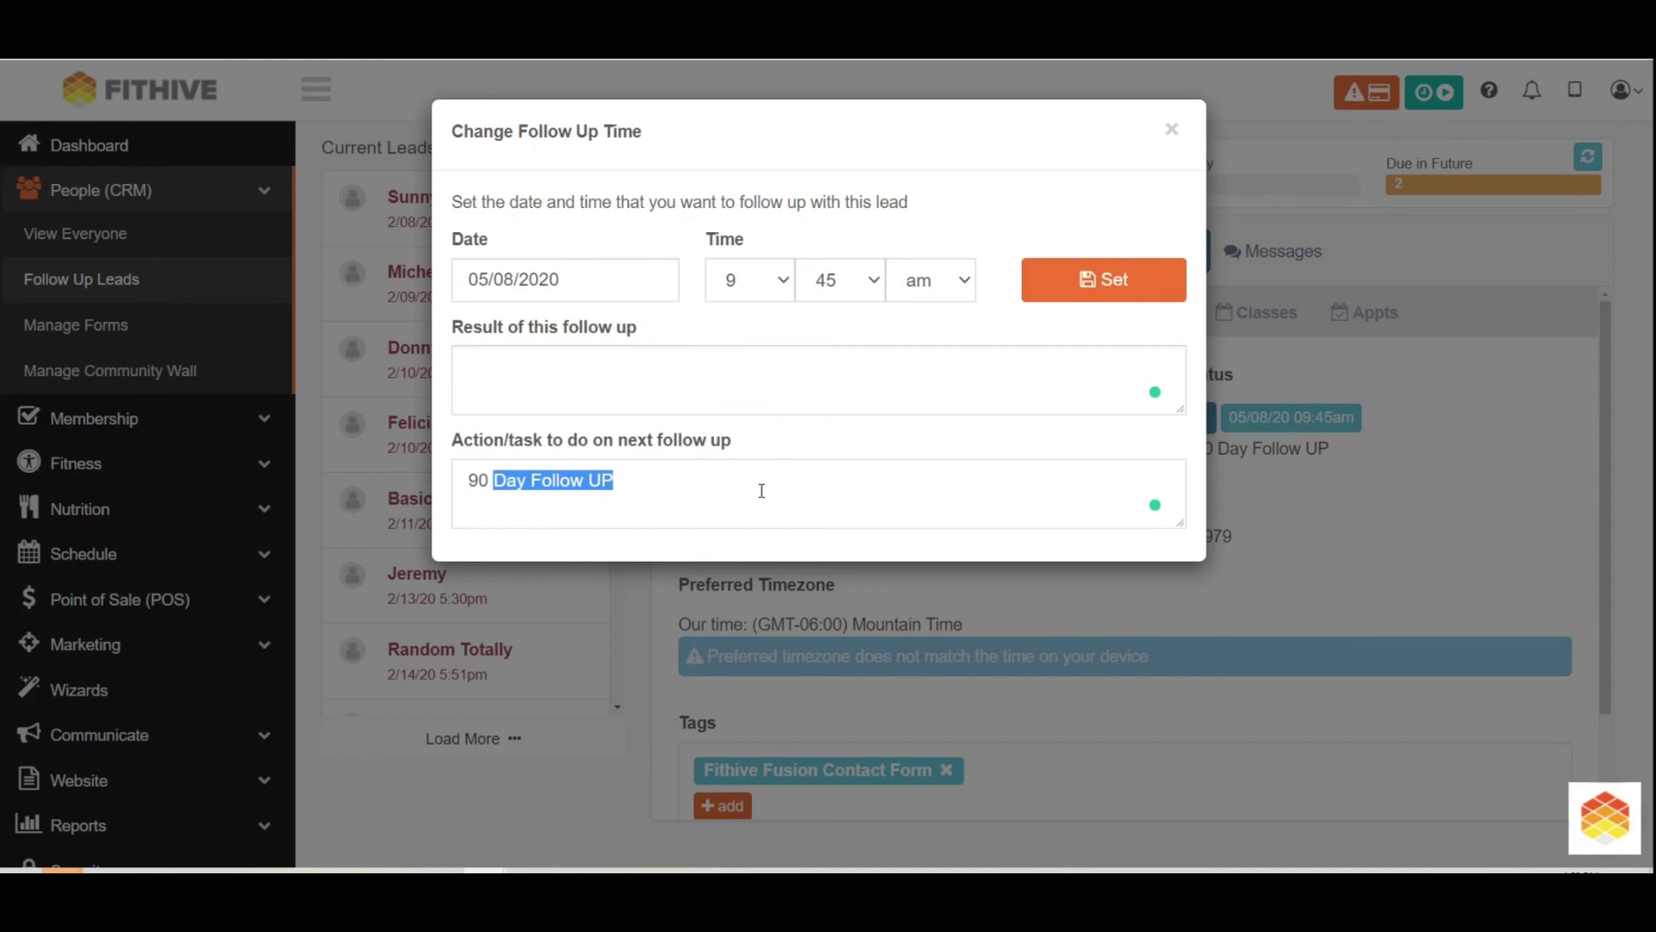
{"action": "type", "text": "FREE"}
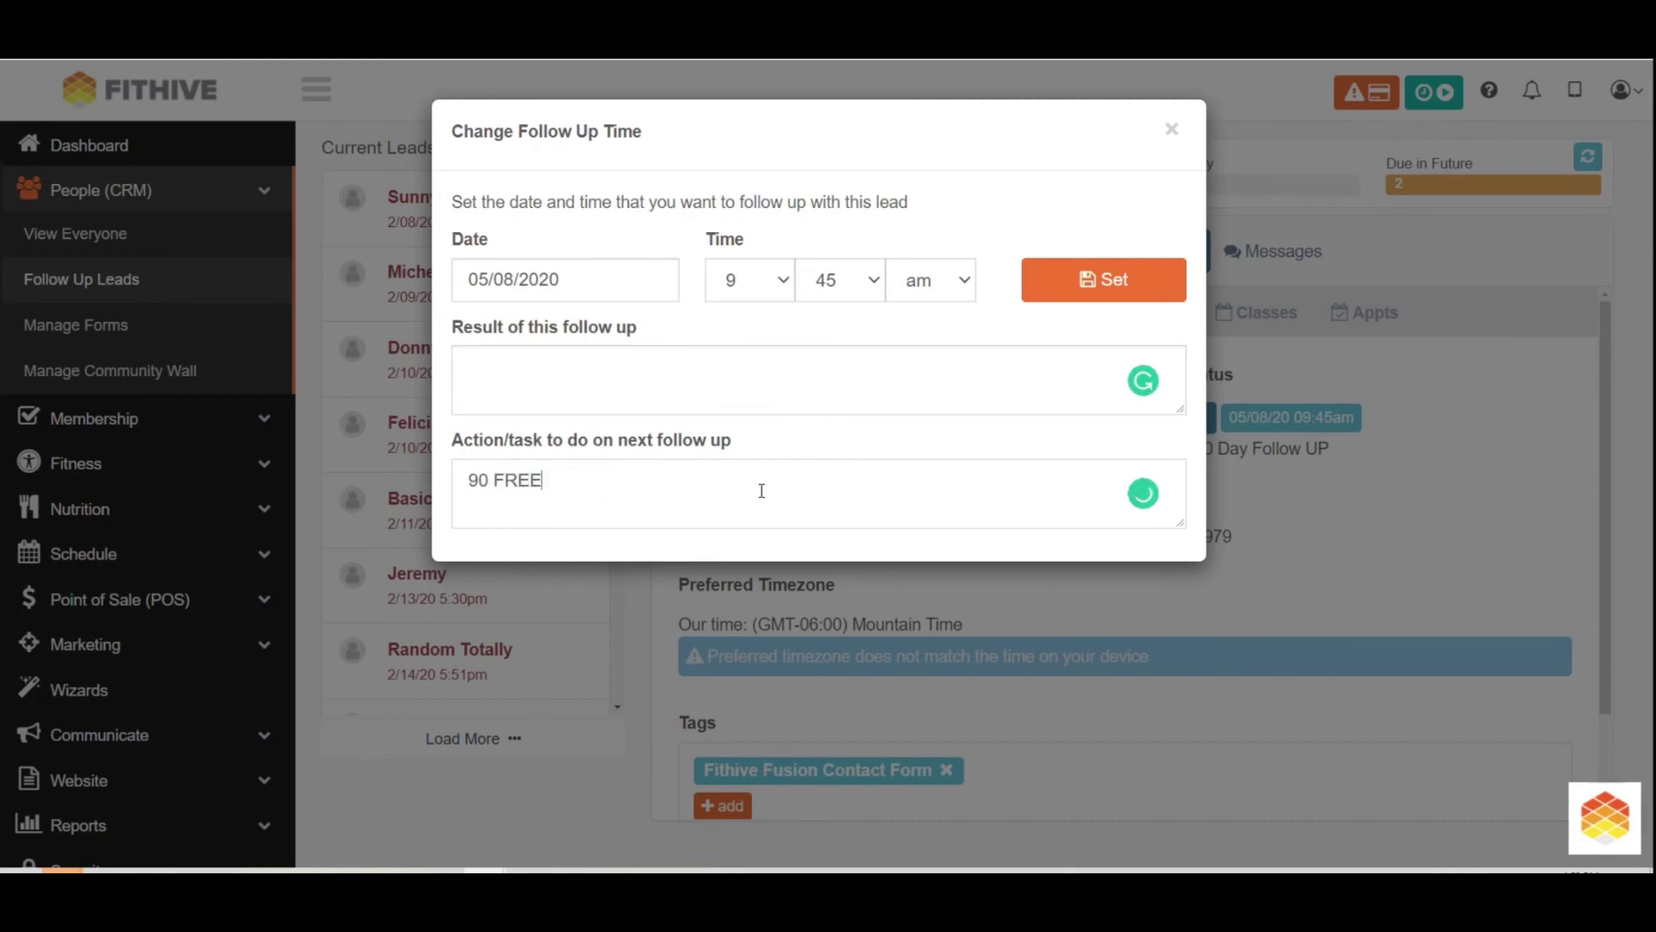
{"action": "type", "text": " T-Shirt in Class"}
{"action": "left_click", "coordinate": [1142, 291]}
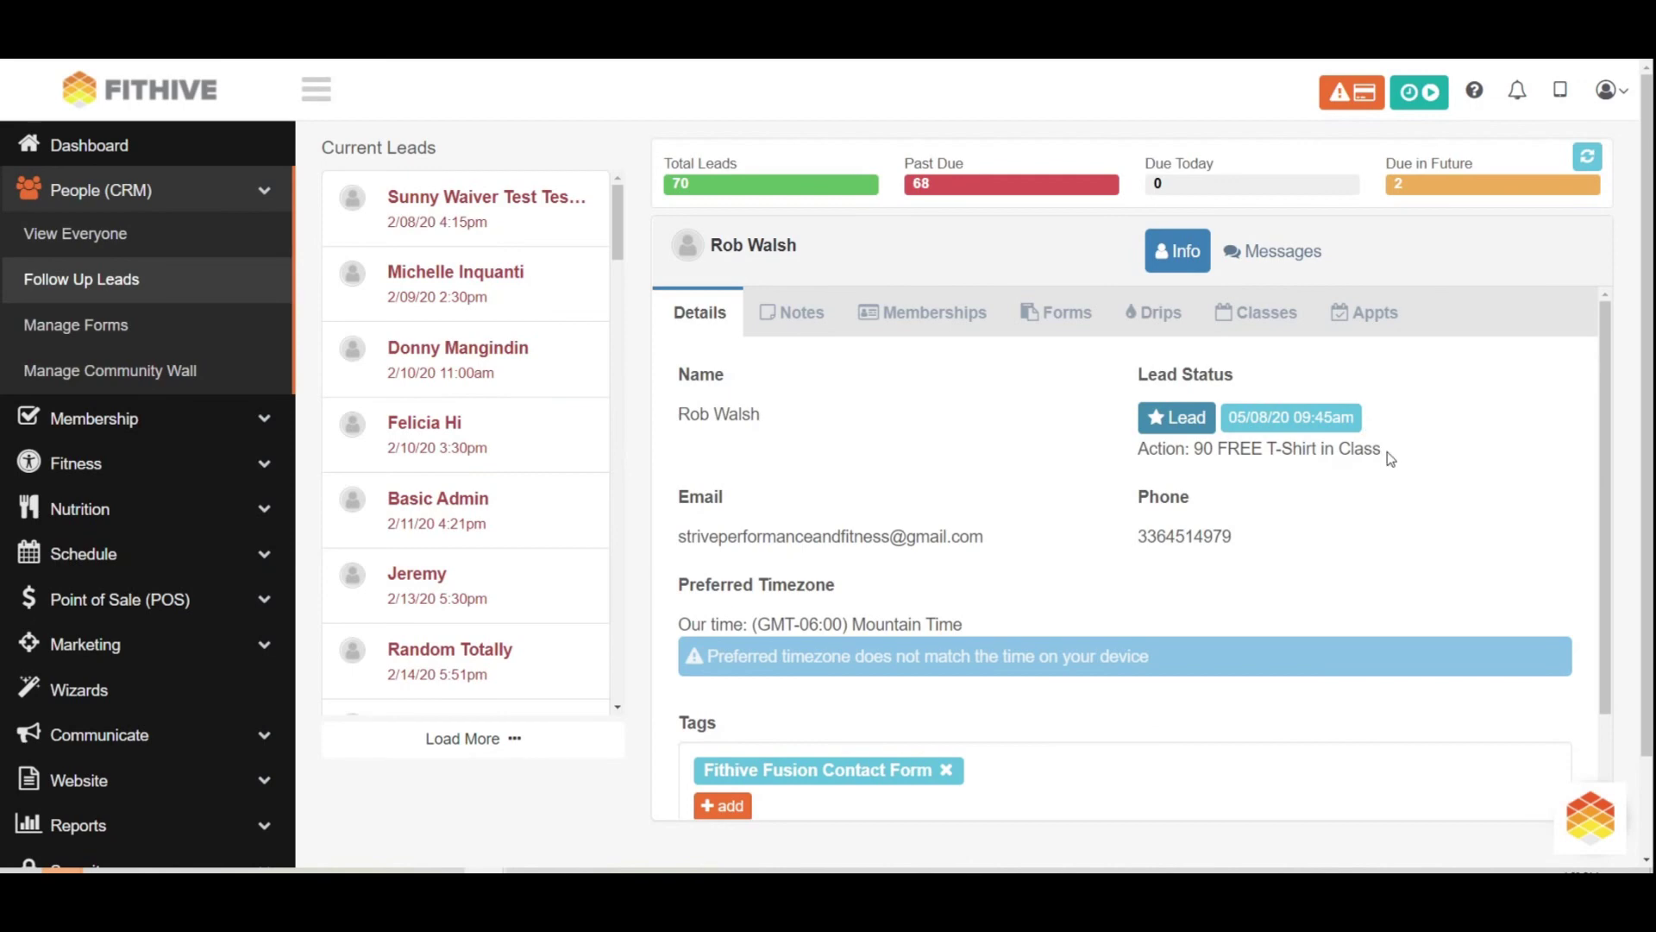
{"action": "left_click_drag", "start_coordinate": [1390, 459], "coordinate": [1194, 450]}
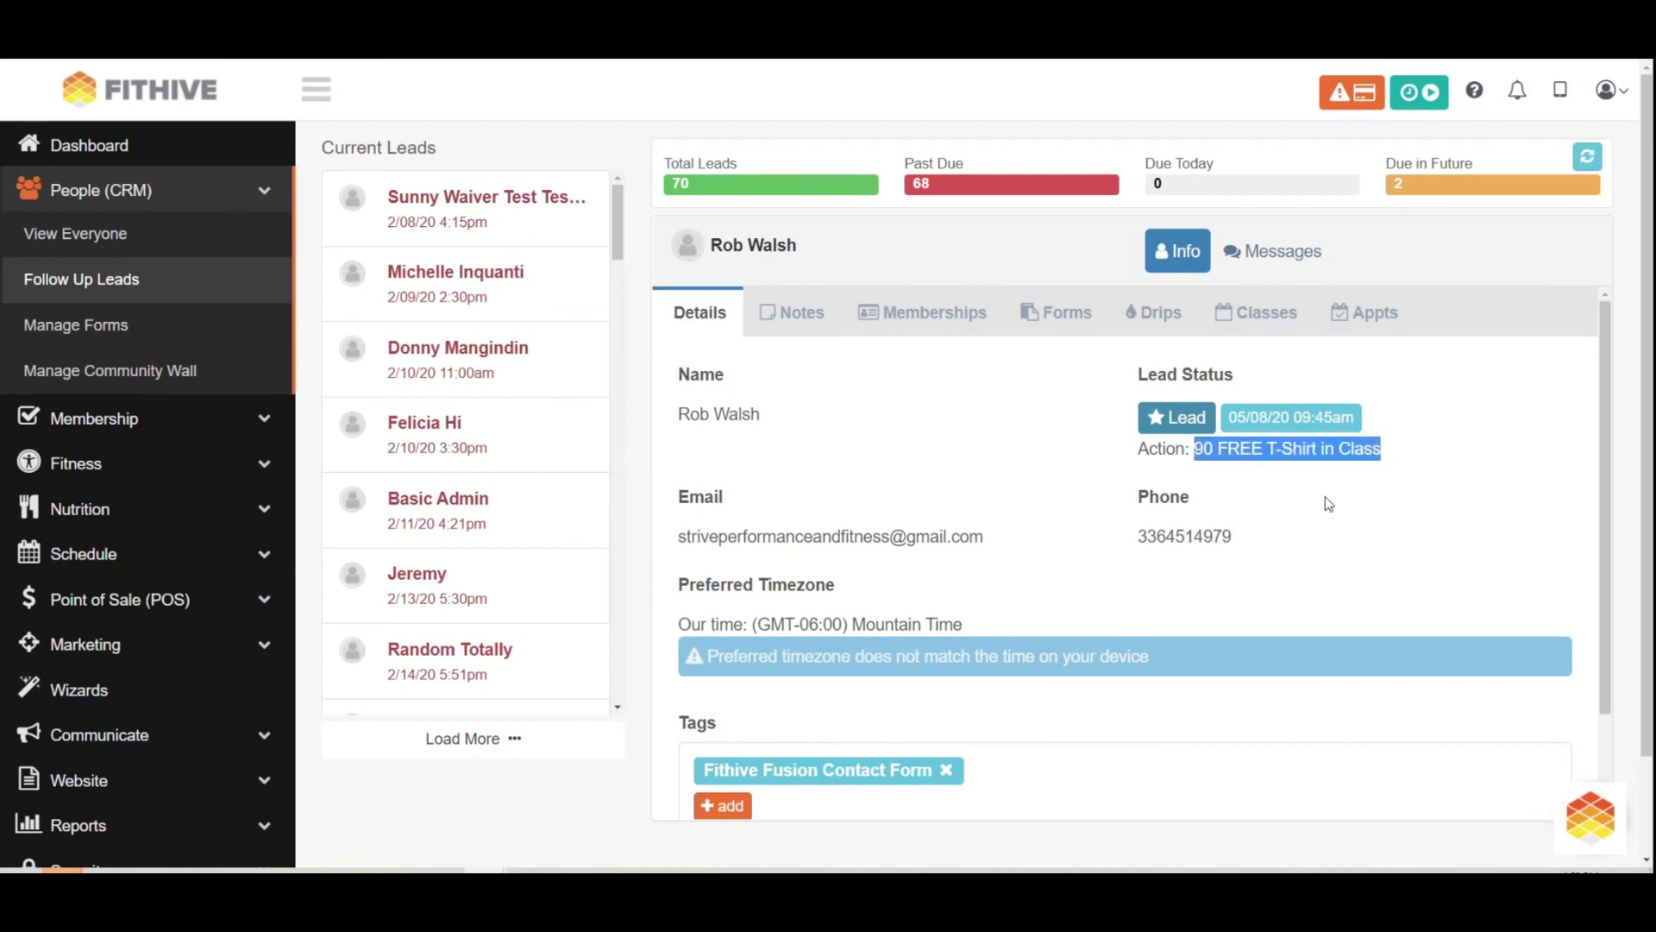